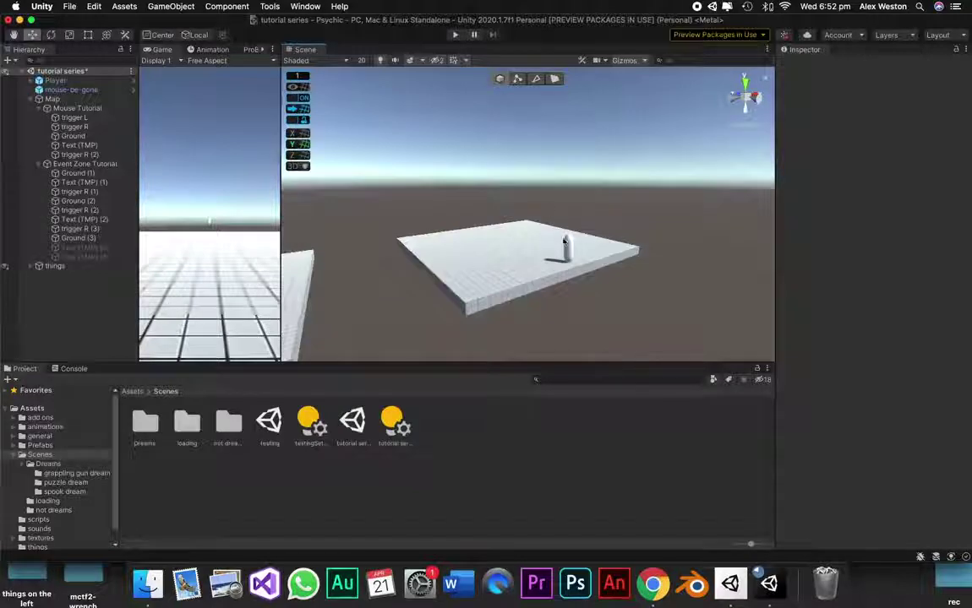
Activate the hidden text objects Text (TMP) (3) and Text (TMP) (4) in the Event Zone Tutorial group.
{"action": "left_click", "coordinate": [104, 248]}
{"action": "left_click", "coordinate": [806, 66]}
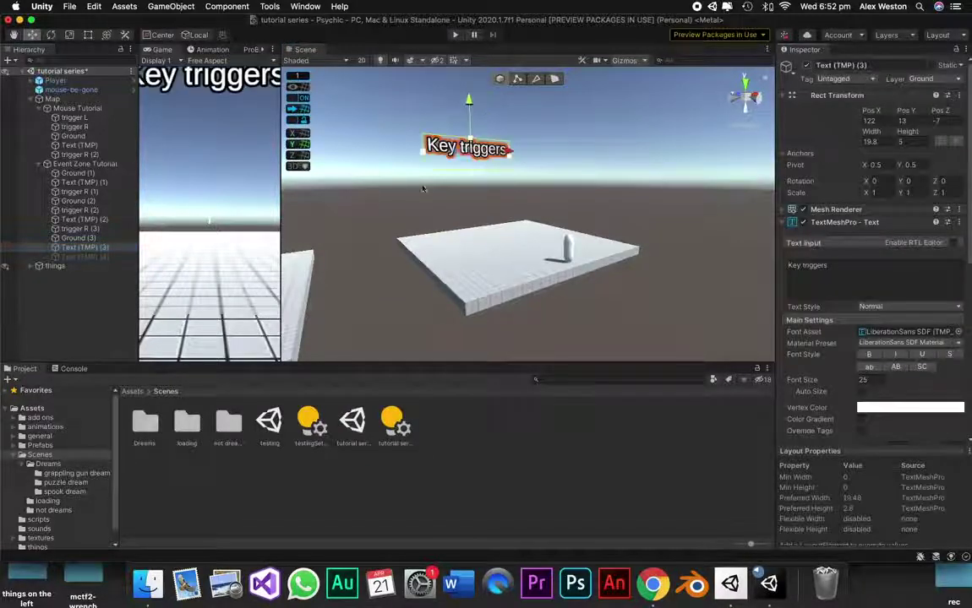
{"action": "left_click", "coordinate": [124, 257]}
{"action": "left_click", "coordinate": [806, 65]}
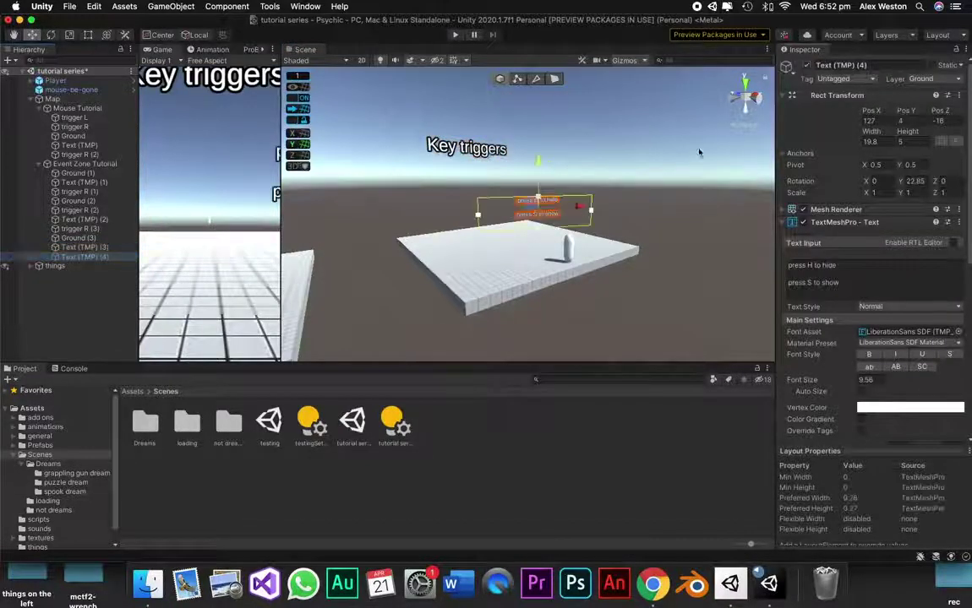
{"action": "key", "text": "f"}
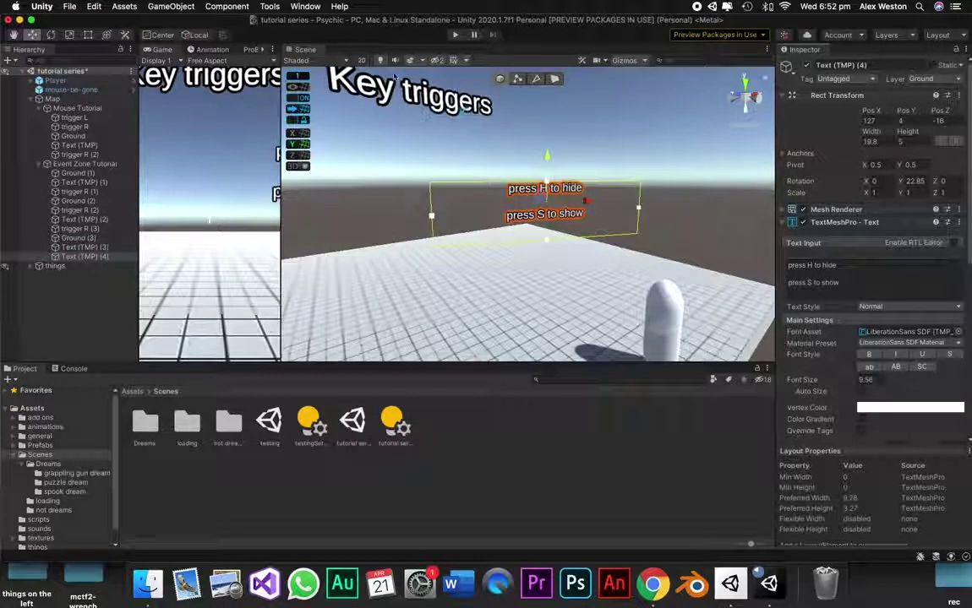
{"action": "left_click", "coordinate": [610, 149]}
{"action": "right_click_drag", "start_coordinate": [608, 167], "coordinate": [443, 255]}
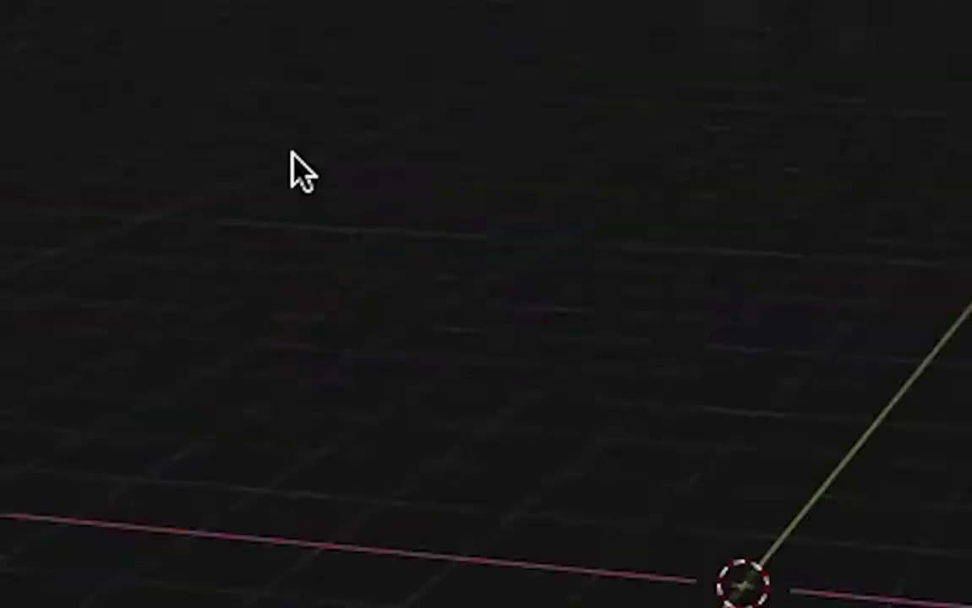
Switch to Blender and add a Monkey mesh to the empty scene.
{"action": "left_click", "coordinate": [482, 310]}
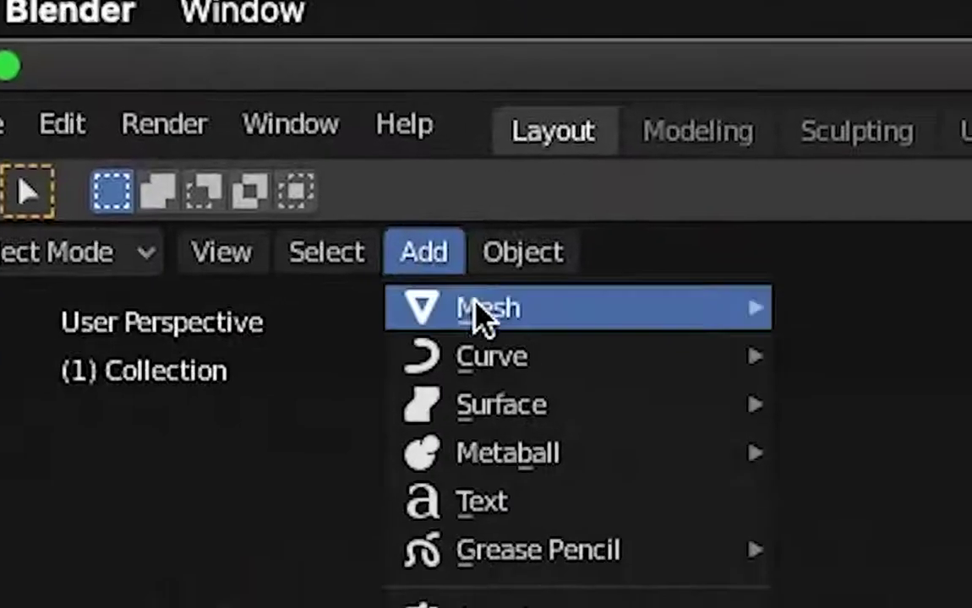
{"action": "mouse_move", "coordinate": [481, 315]}
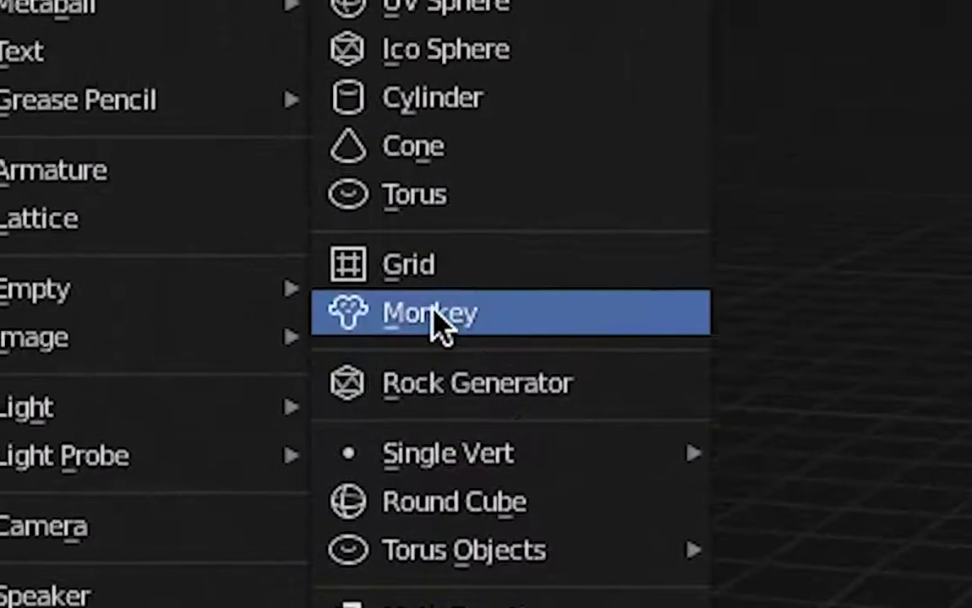
{"action": "left_click", "coordinate": [432, 313]}
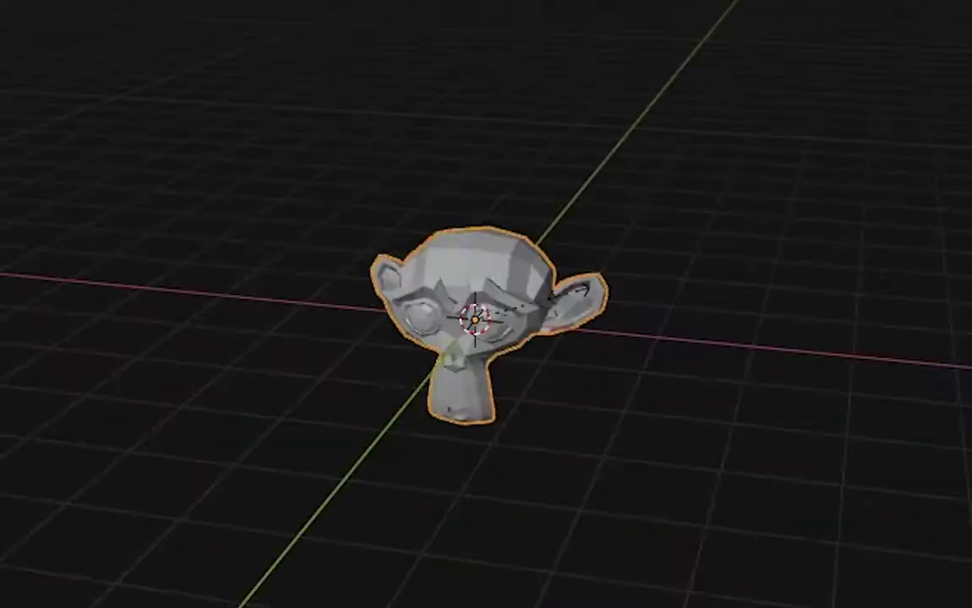
{"action": "left_click", "coordinate": [625, 311]}
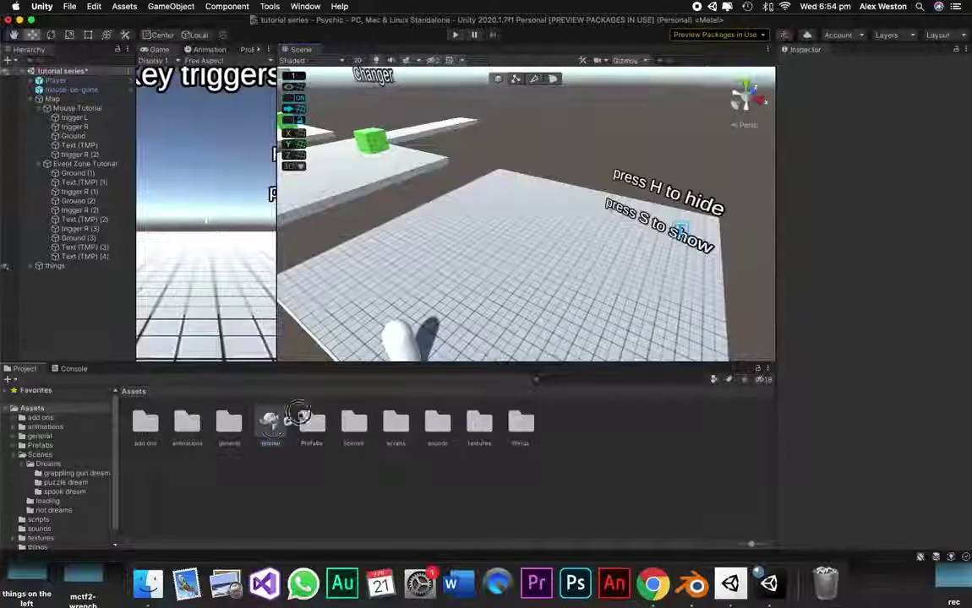
In Unity, place the monke model in the scene and move its Suzanne mesh to about X -1.81, Y 3, Z 3.93 on the platform.
{"action": "left_click_drag", "start_coordinate": [271, 418], "coordinate": [490, 233]}
{"action": "key", "text": "e"}
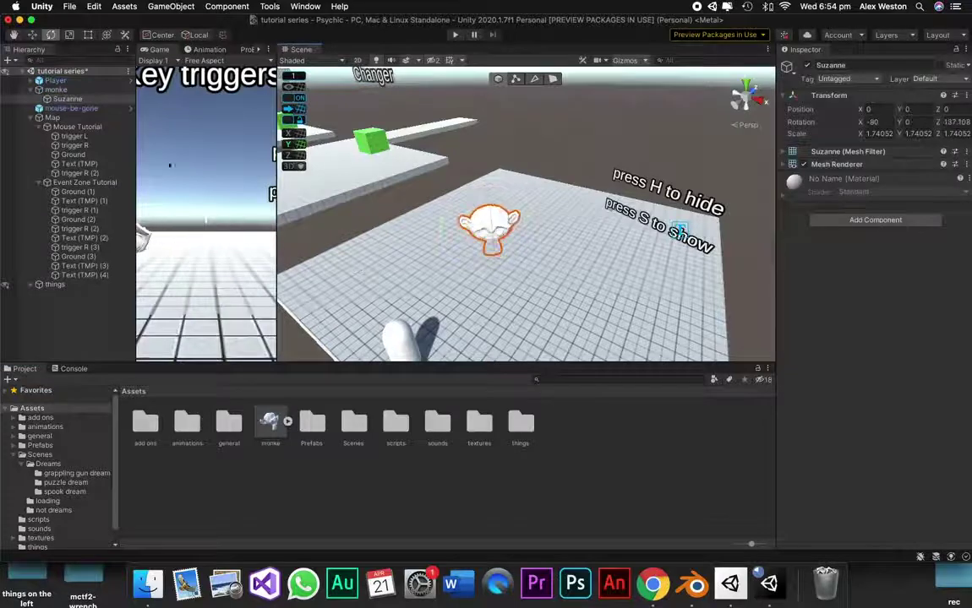
{"action": "key", "text": "w"}
{"action": "left_click_drag", "start_coordinate": [486, 197], "coordinate": [445, 127]}
{"action": "left_click", "coordinate": [745, 85]}
{"action": "scroll", "coordinate": [470, 182], "scroll_direction": "down", "scroll_amount": 2}
{"action": "left_click_drag", "start_coordinate": [460, 212], "coordinate": [514, 43], "text": "alt"}
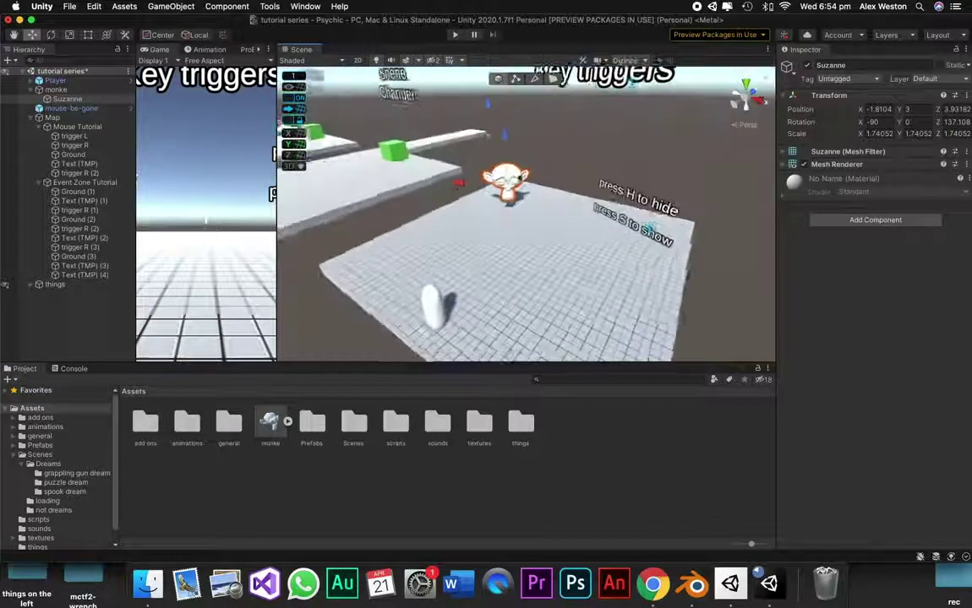
{"action": "scroll", "coordinate": [465, 148], "scroll_direction": "up", "scroll_amount": 5}
{"action": "scroll", "coordinate": [499, 157], "scroll_direction": "down", "scroll_amount": 4}
{"action": "scroll", "coordinate": [528, 174], "scroll_direction": "down", "scroll_amount": 2}
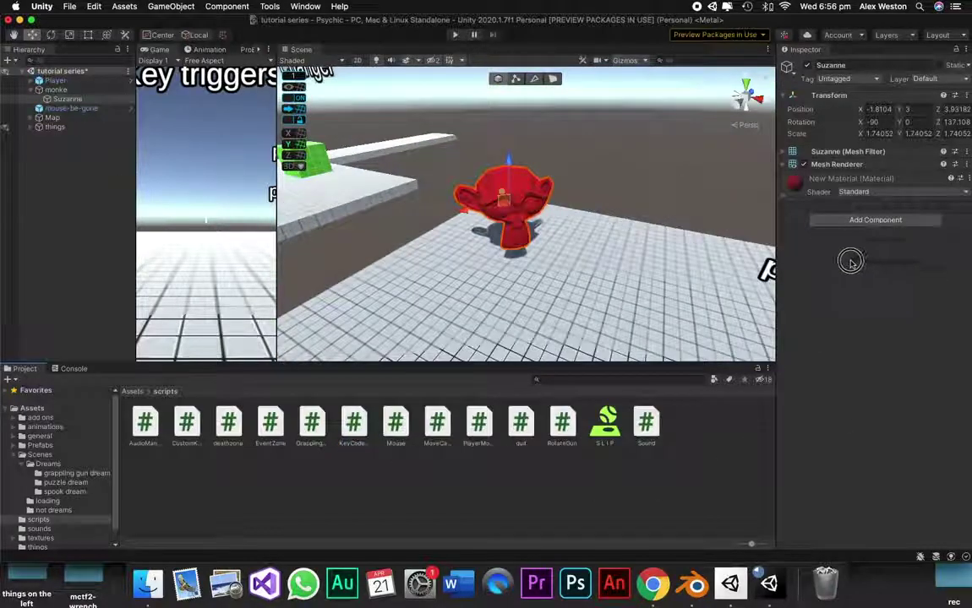
Attach the KeyCodeEvent script to Suzanne and look through its available key codes.
{"action": "left_click_drag", "start_coordinate": [849, 262], "coordinate": [824, 248]}
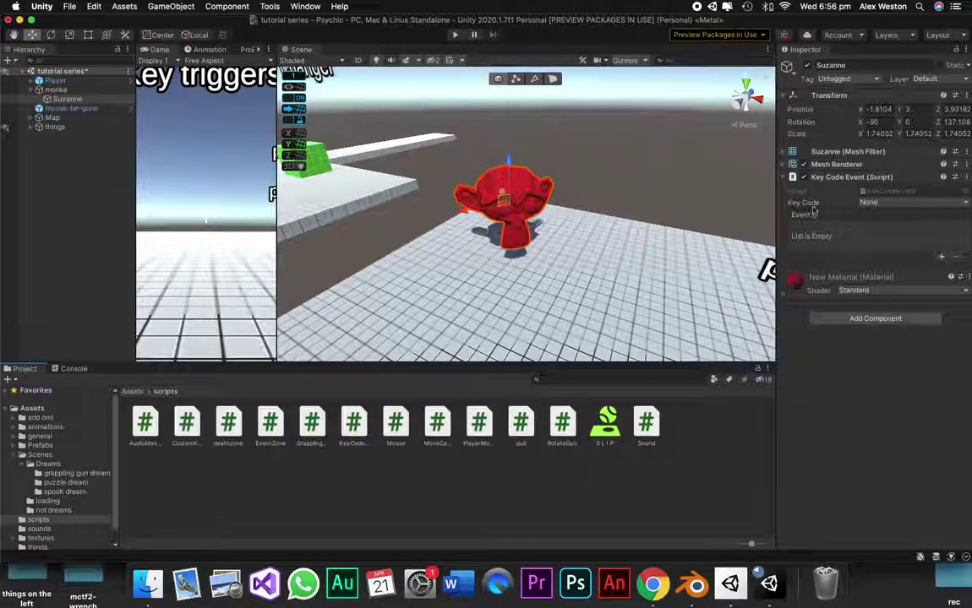
{"action": "left_click", "coordinate": [883, 204]}
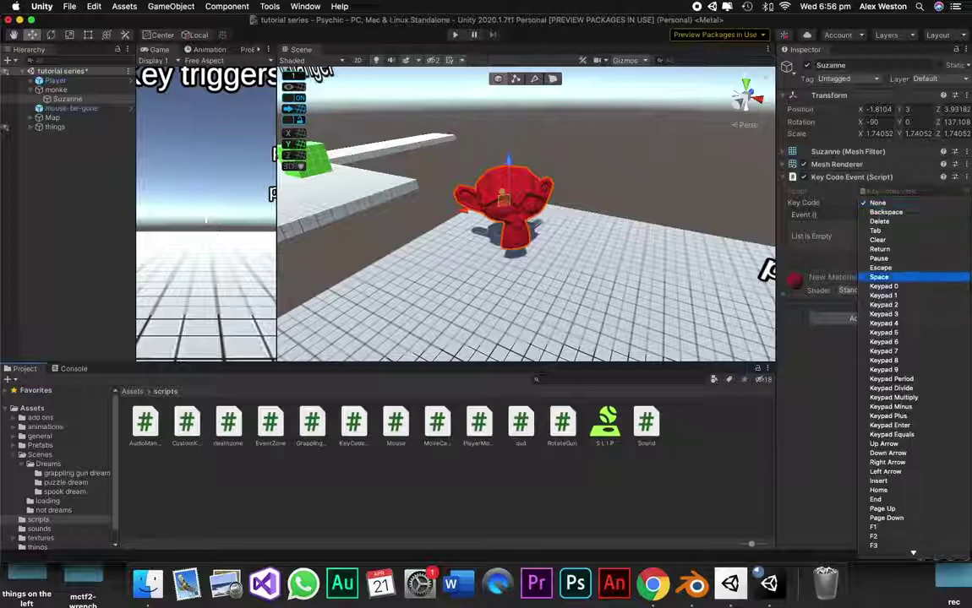
{"action": "left_click", "coordinate": [830, 215]}
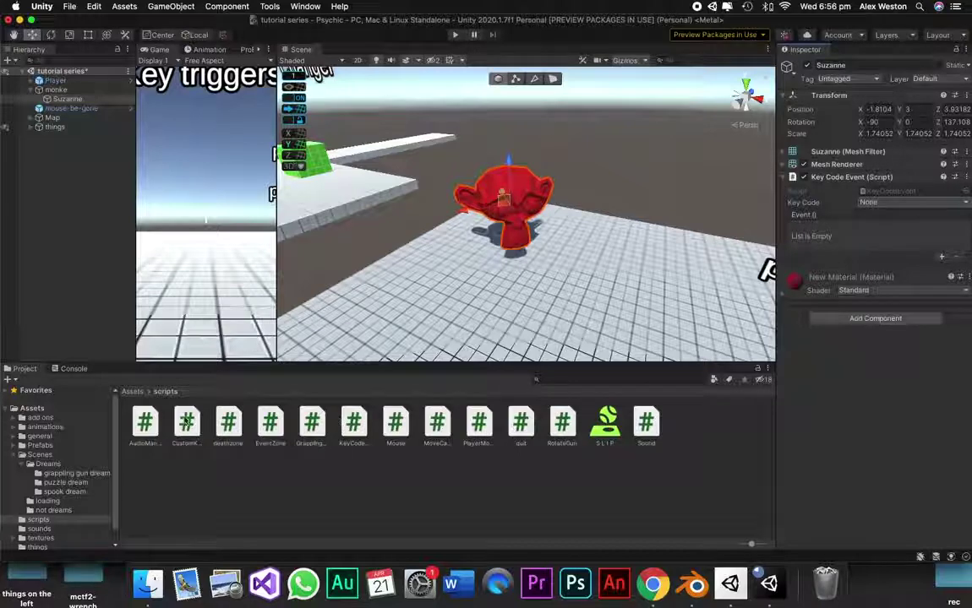
Attach the CustomKeyCodeEvent script to Suzanne and enter K as its Key Code String.
{"action": "left_click_drag", "start_coordinate": [186, 422], "coordinate": [805, 370]}
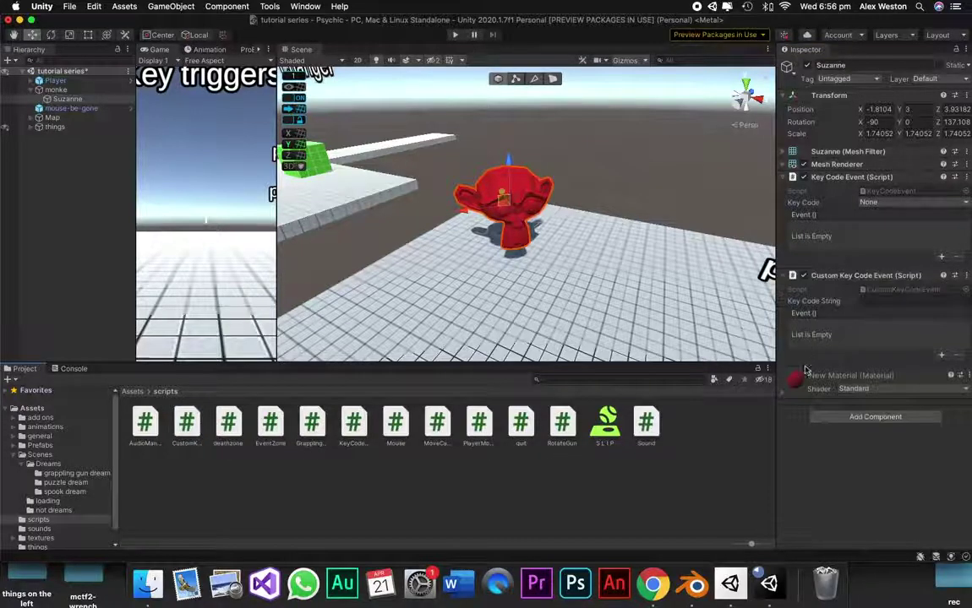
{"action": "left_click", "coordinate": [887, 300]}
{"action": "type", "text": "K"}
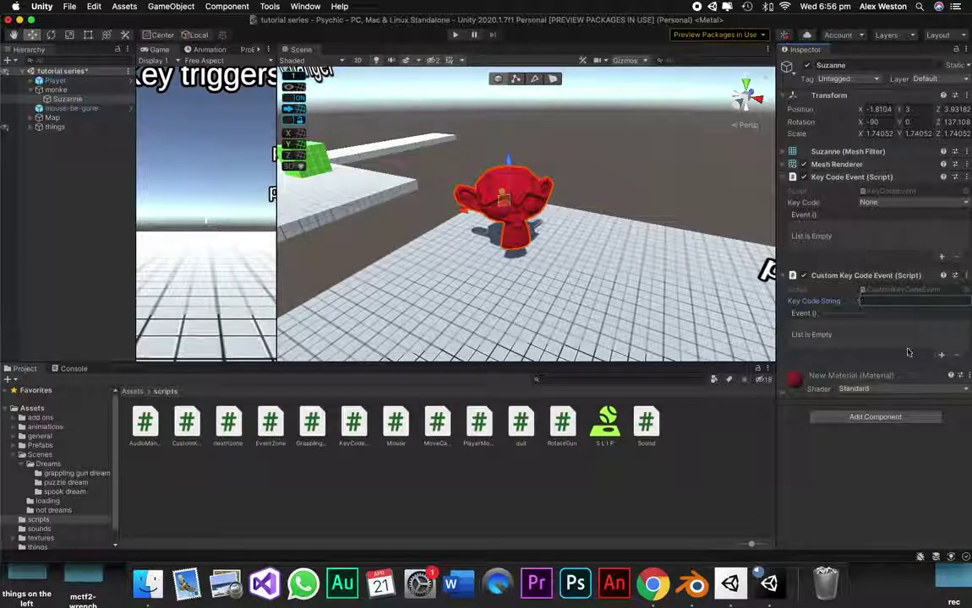
Remove the Custom Key Code Event and Key Code Event components from Suzanne.
{"action": "right_click", "coordinate": [944, 281]}
{"action": "left_click", "coordinate": [919, 303]}
{"action": "right_click", "coordinate": [945, 179]}
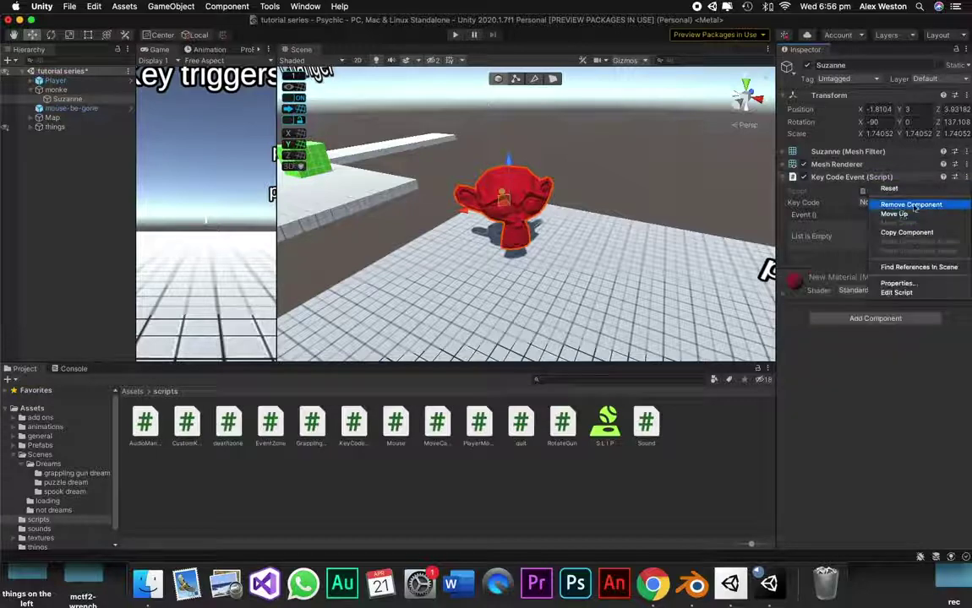
{"action": "left_click", "coordinate": [911, 207]}
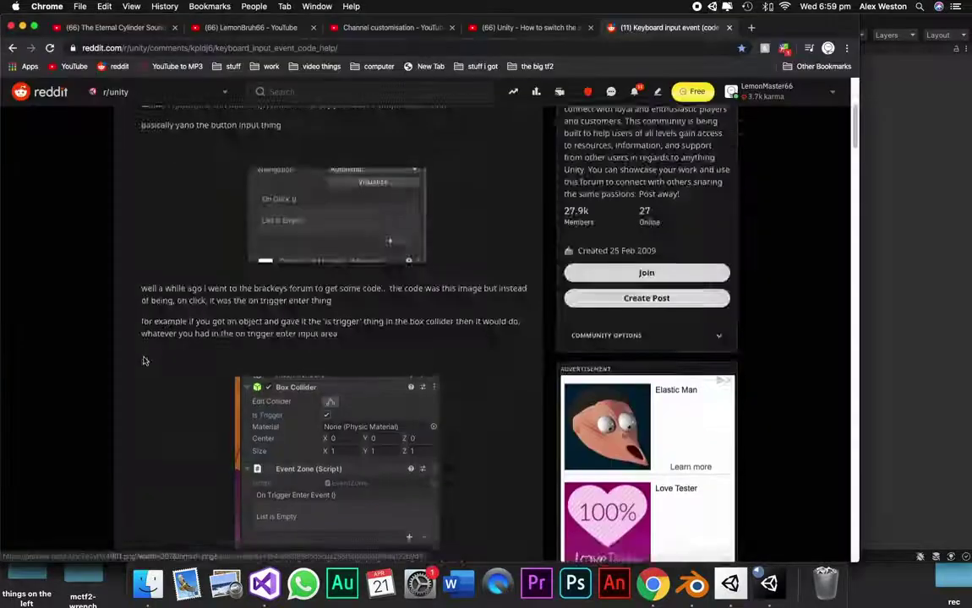
Read the Reddit thread about keyboard input event code and view CustomKeyCodeEvent.cs in Visual Studio.
{"action": "scroll", "coordinate": [145, 361], "scroll_direction": "down", "scroll_amount": 15}
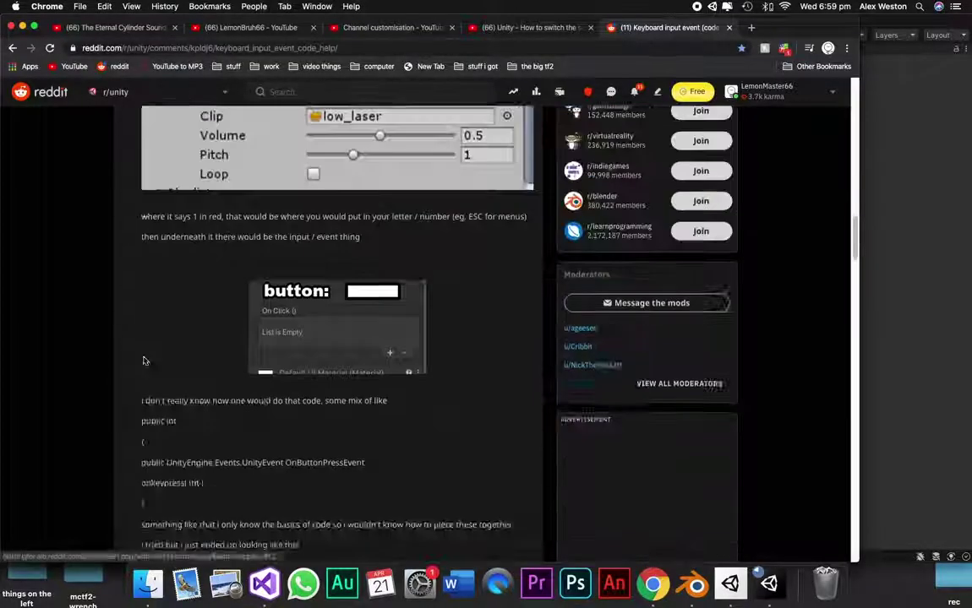
{"action": "scroll", "coordinate": [144, 361], "scroll_direction": "down", "scroll_amount": 10}
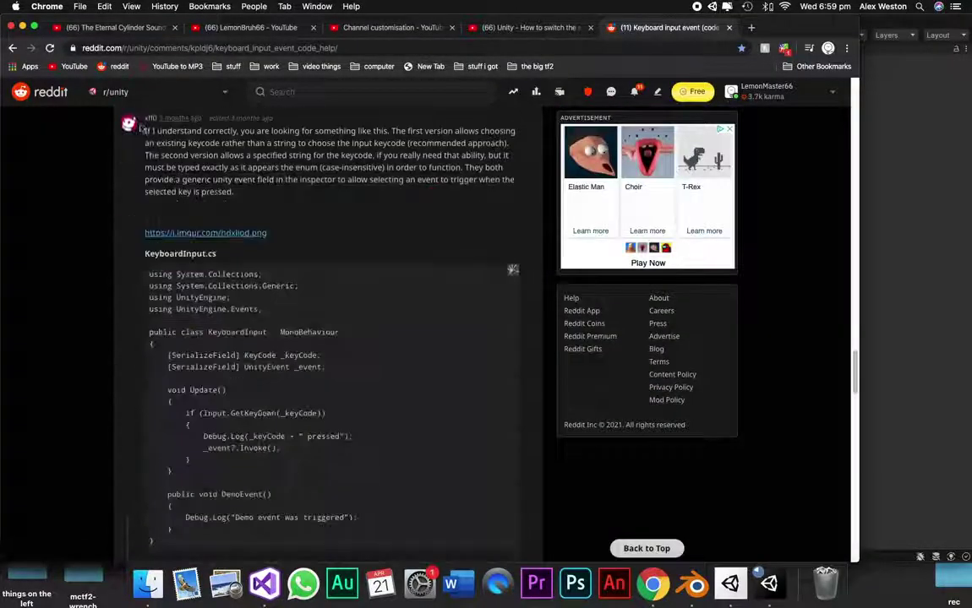
{"action": "scroll", "coordinate": [142, 128], "scroll_direction": "up", "scroll_amount": 3}
{"action": "scroll", "coordinate": [87, 332], "scroll_direction": "down", "scroll_amount": 20}
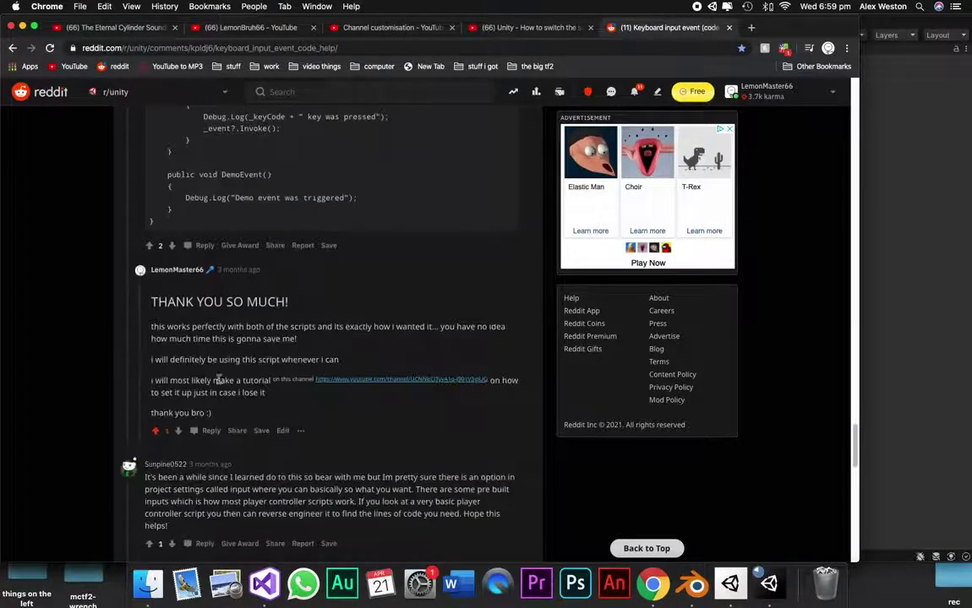
{"action": "scroll", "coordinate": [61, 342], "scroll_direction": "up", "scroll_amount": 1}
{"action": "key", "text": "super+Tab"}
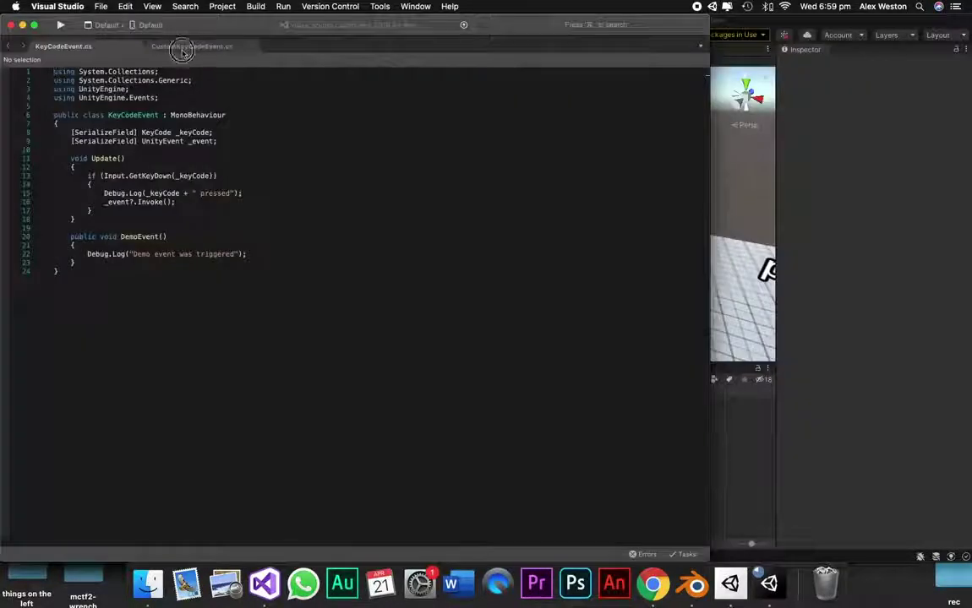
{"action": "left_click", "coordinate": [182, 48]}
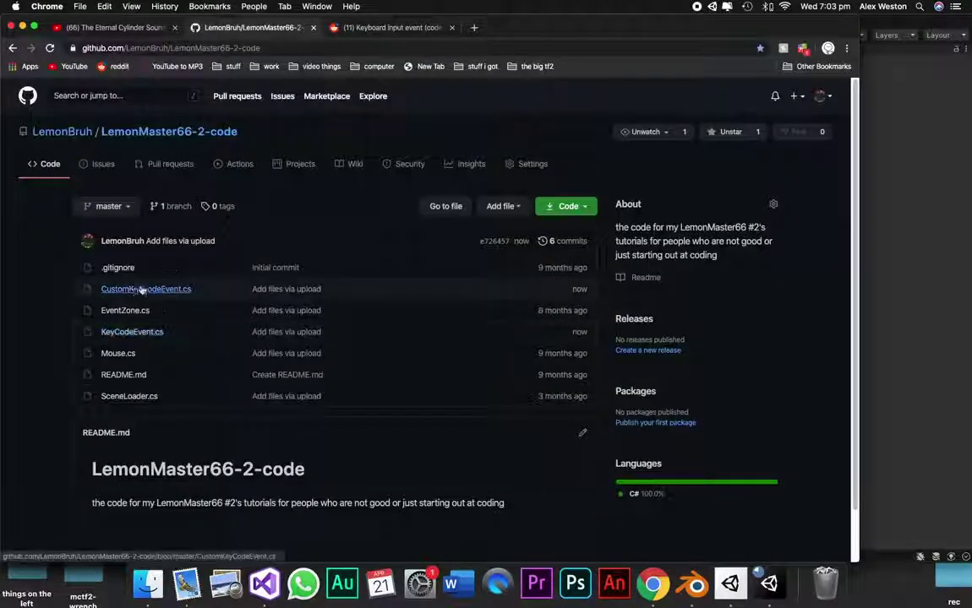
View KeyCodeEvent.cs in the GitHub repository, select its full code, and check the scripts in Visual Studio.
{"action": "left_click", "coordinate": [132, 331]}
{"action": "scroll", "coordinate": [131, 338], "scroll_direction": "down", "scroll_amount": 3}
{"action": "left_click_drag", "start_coordinate": [119, 469], "coordinate": [107, 190]}
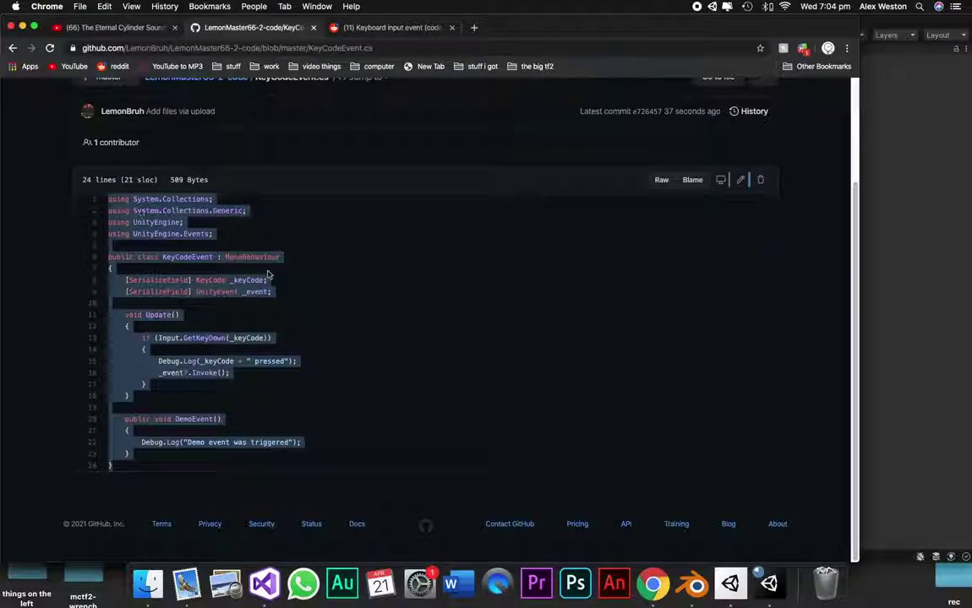
{"action": "left_click", "coordinate": [346, 276]}
{"action": "left_click", "coordinate": [264, 583]}
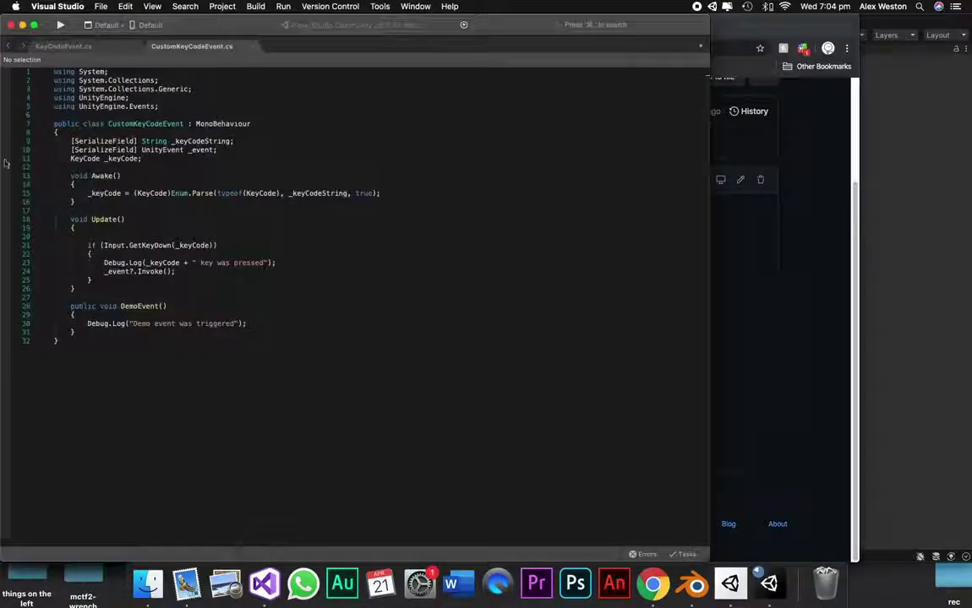
{"action": "left_click", "coordinate": [813, 280]}
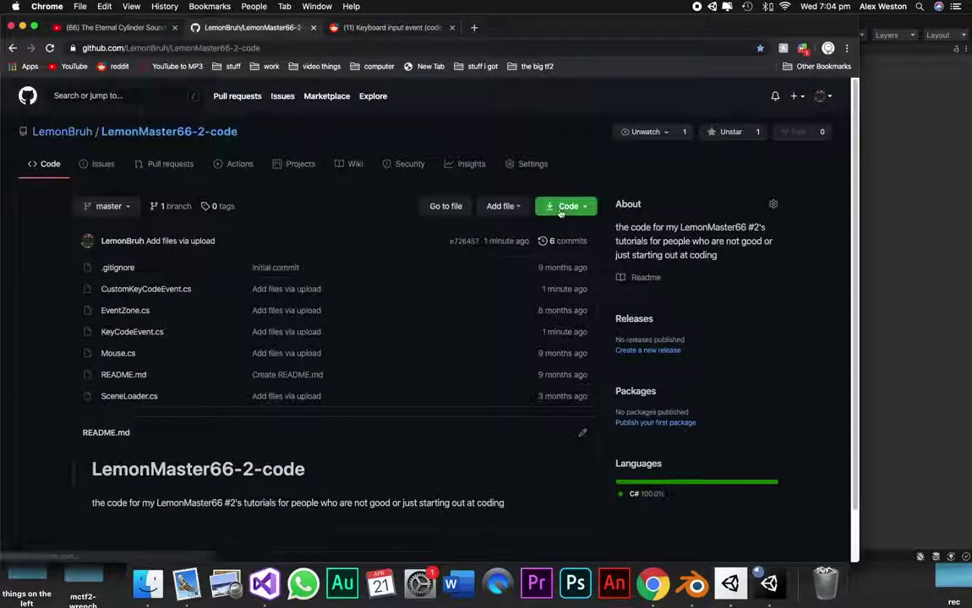
Download the LemonMaster66-2-code repository as a ZIP, extract it, and look at the extracted folder's scripts.
{"action": "left_click", "coordinate": [561, 212]}
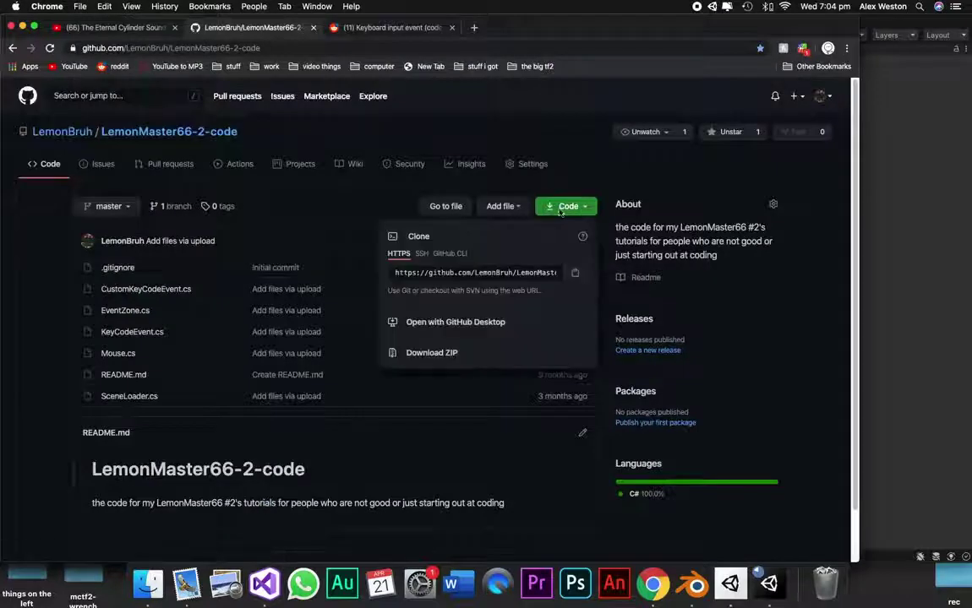
{"action": "left_click", "coordinate": [423, 353]}
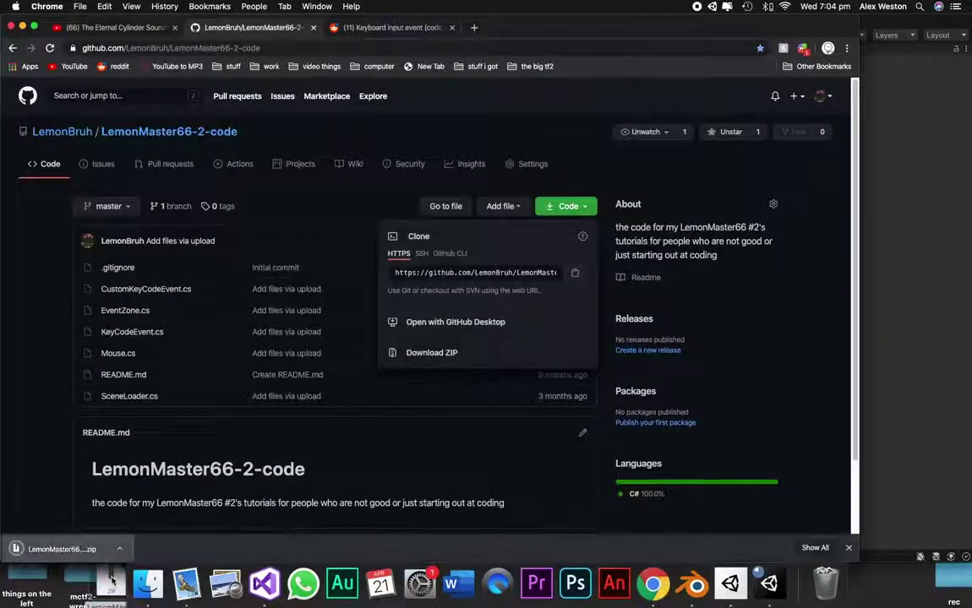
{"action": "left_click", "coordinate": [70, 549]}
{"action": "double_click", "coordinate": [109, 594]}
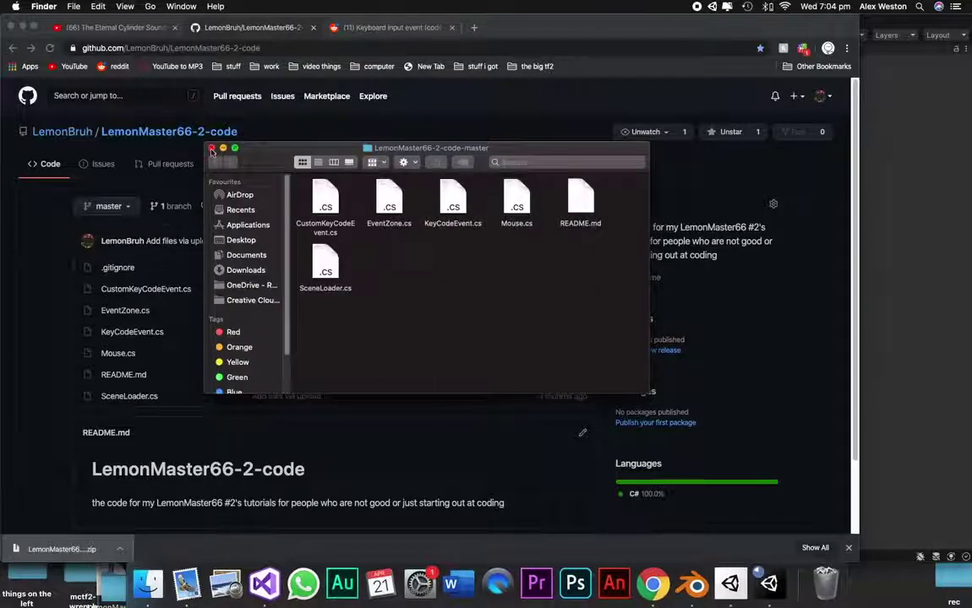
{"action": "left_click", "coordinate": [211, 149]}
{"action": "left_click", "coordinate": [201, 136]}
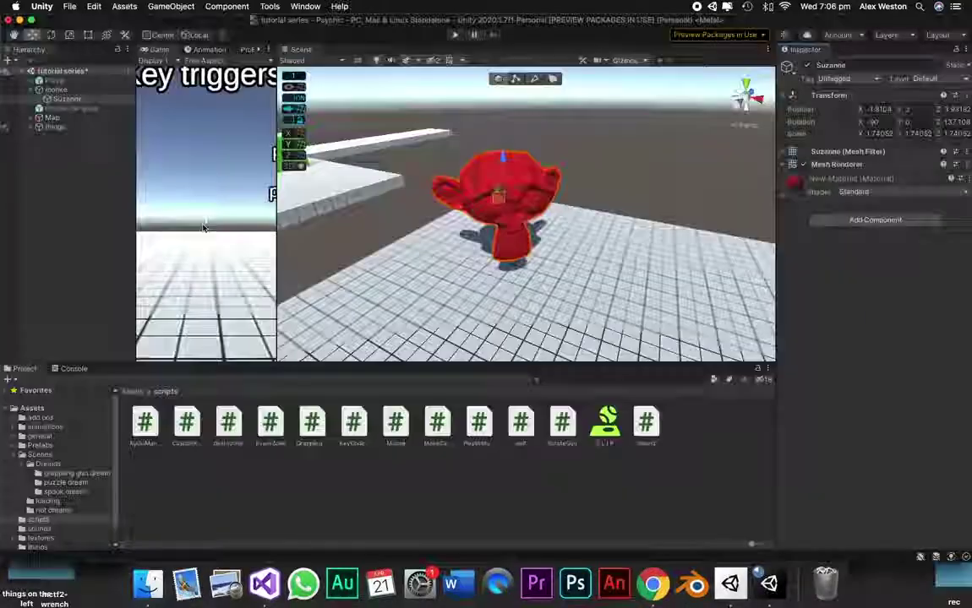
Create an empty GameObject at the root of the Unity scene.
{"action": "right_click", "coordinate": [53, 127]}
{"action": "left_click", "coordinate": [41, 167]}
{"action": "right_click", "coordinate": [39, 141]}
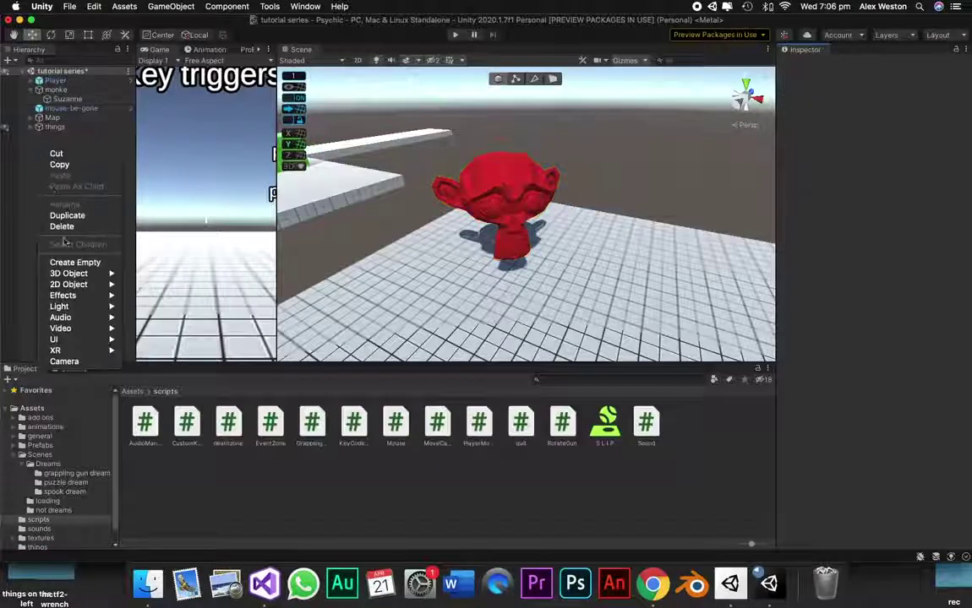
{"action": "left_click", "coordinate": [59, 259]}
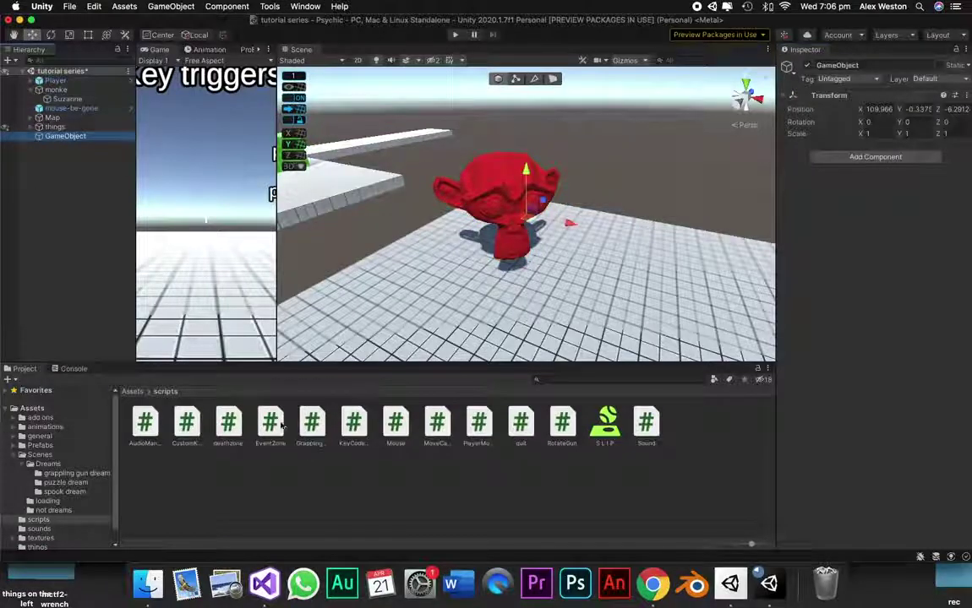
Attach the KeyCodeEvent script to the new GameObject and set its Key Code to H.
{"action": "left_click_drag", "start_coordinate": [357, 420], "coordinate": [836, 211]}
{"action": "left_click", "coordinate": [895, 177]}
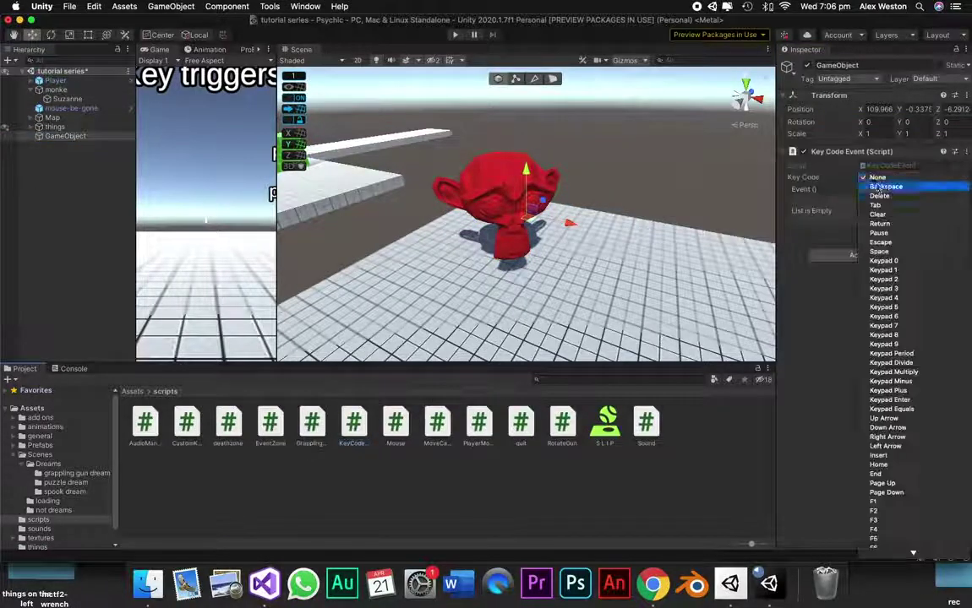
{"action": "left_click", "coordinate": [891, 521]}
Add Suzanne to the H key event and have it call GameObject.SetActive with the value off.
{"action": "left_click", "coordinate": [940, 230]}
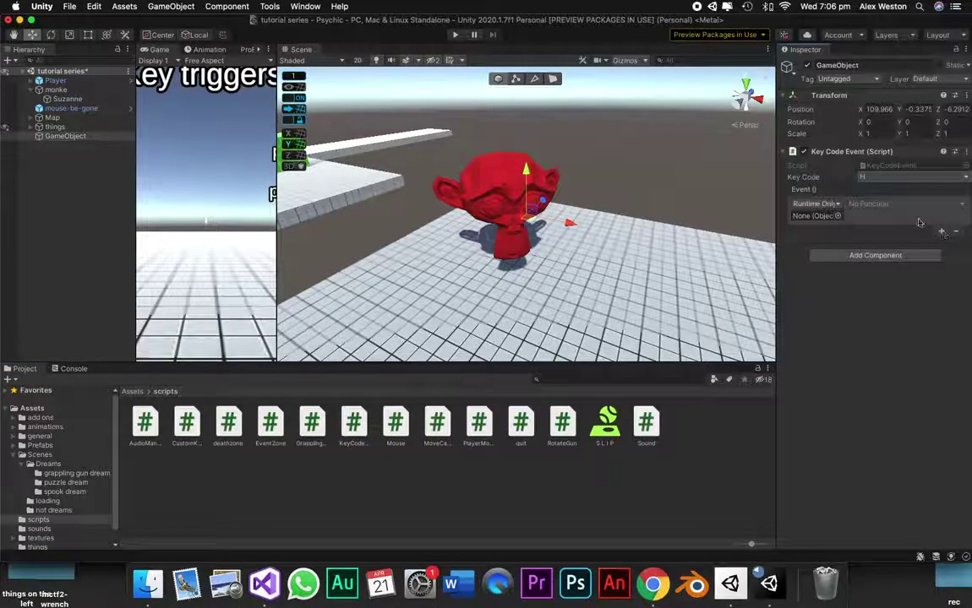
{"action": "left_click_drag", "start_coordinate": [65, 136], "coordinate": [812, 216]}
{"action": "left_click", "coordinate": [902, 204]}
{"action": "mouse_move", "coordinate": [879, 231]}
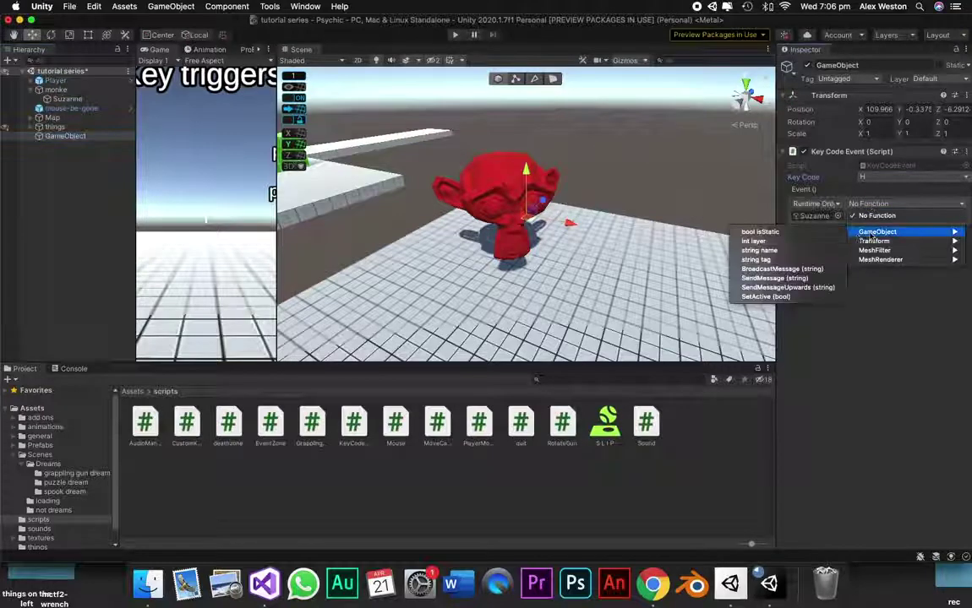
{"action": "left_click", "coordinate": [775, 297]}
Attach a second KeyCodeEvent script to GameObject and set its Key Code to S.
{"action": "left_click_drag", "start_coordinate": [353, 422], "coordinate": [860, 287]}
{"action": "left_click", "coordinate": [883, 275]}
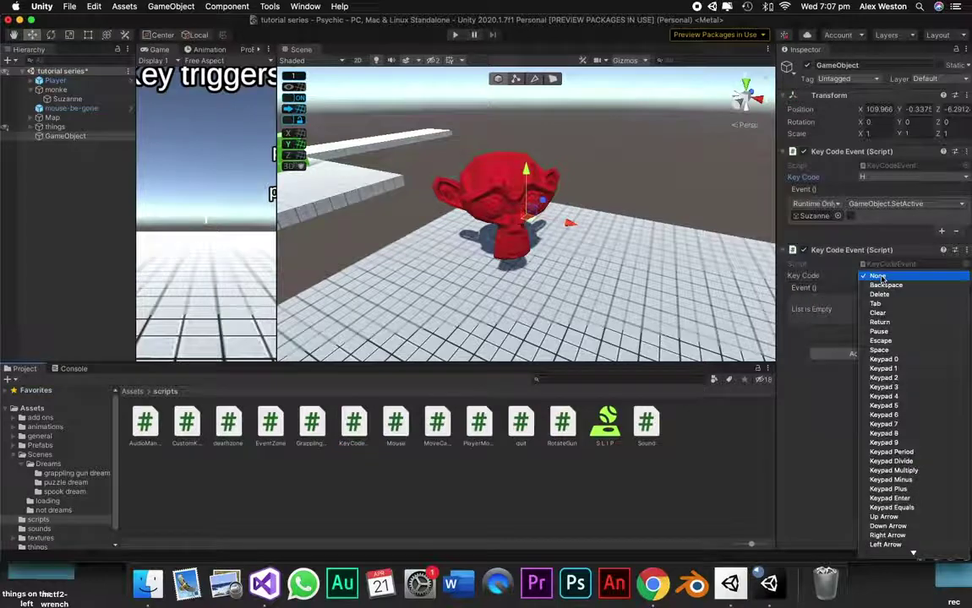
{"action": "scroll", "coordinate": [886, 380], "scroll_direction": "down", "scroll_amount": 10}
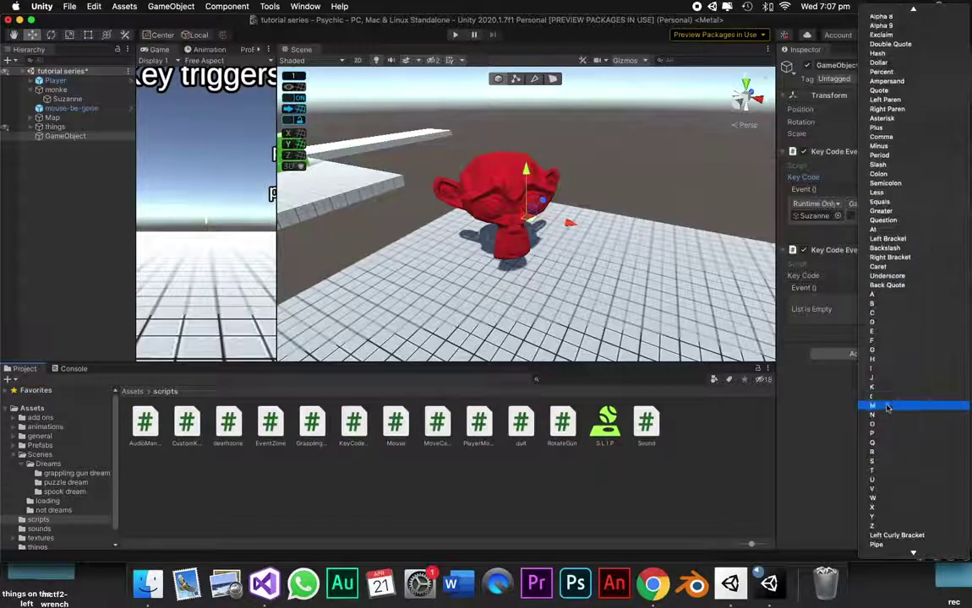
{"action": "left_click", "coordinate": [885, 403]}
Add Suzanne to the S key event and have it call GameObject.SetActive with the value on.
{"action": "left_click", "coordinate": [939, 327]}
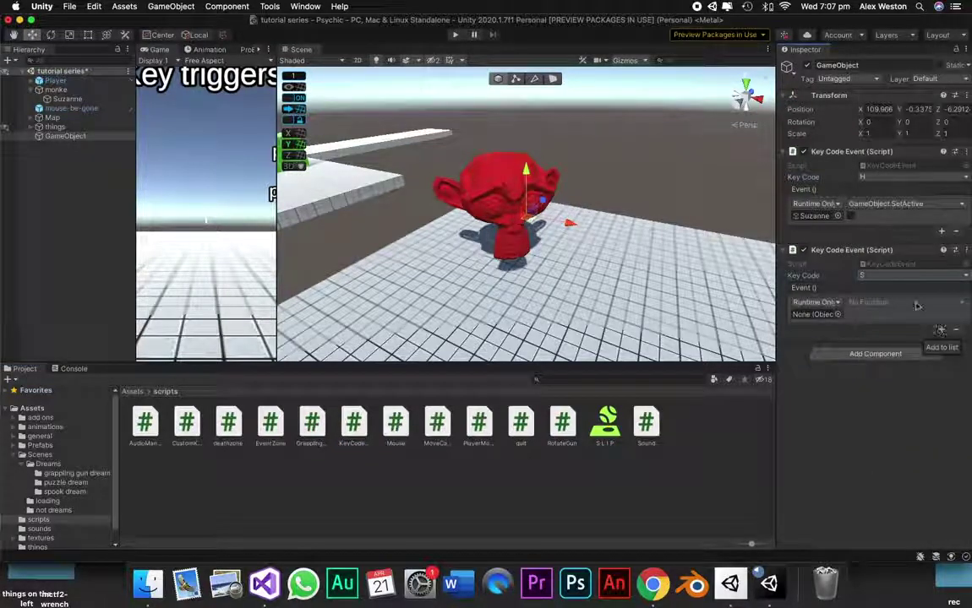
{"action": "left_click", "coordinate": [868, 302]}
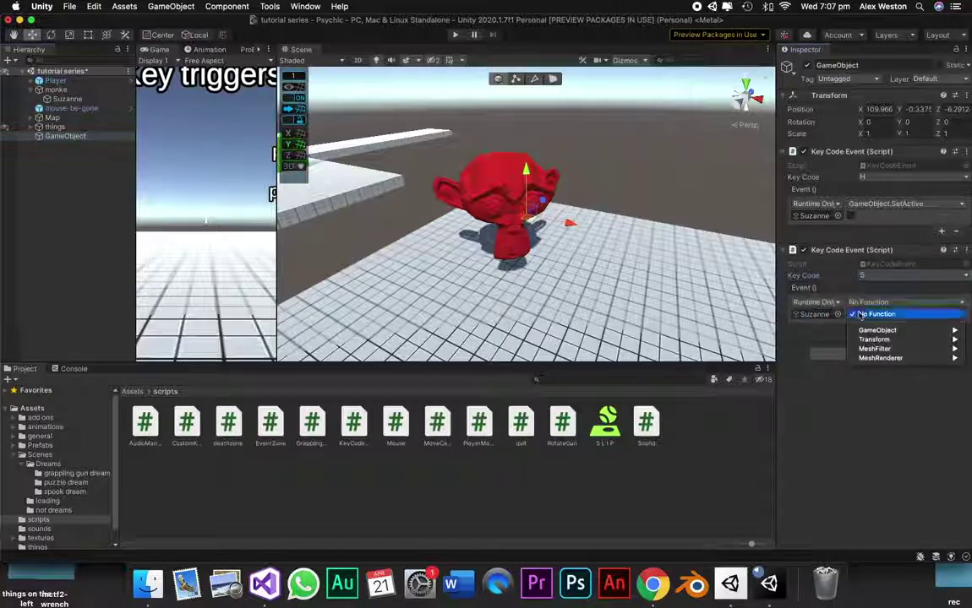
{"action": "mouse_move", "coordinate": [868, 328]}
{"action": "left_click", "coordinate": [760, 397]}
{"action": "left_click", "coordinate": [850, 315]}
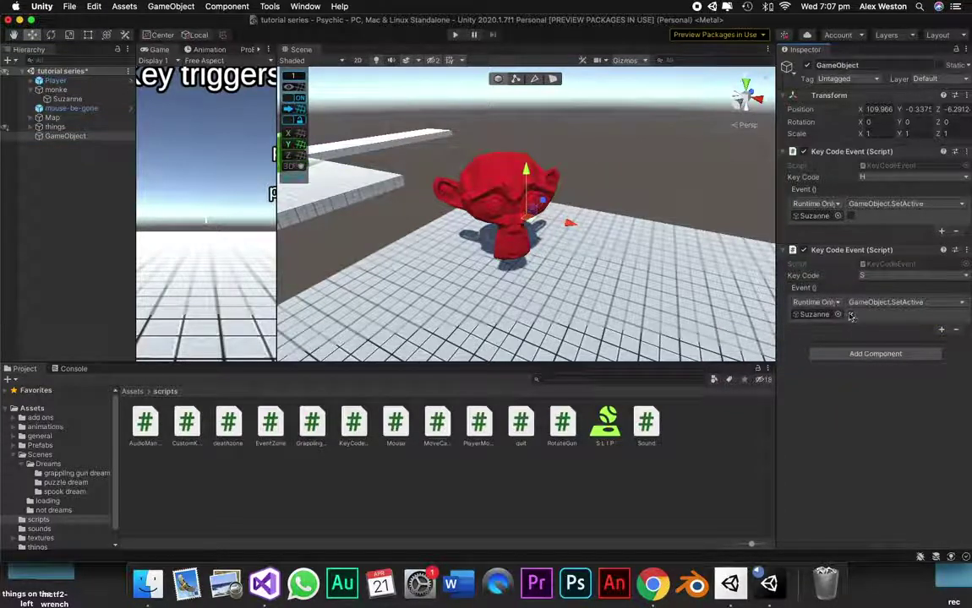
Play the scene and test hiding the monkey with H and showing it with S.
{"action": "key", "text": "super+p"}
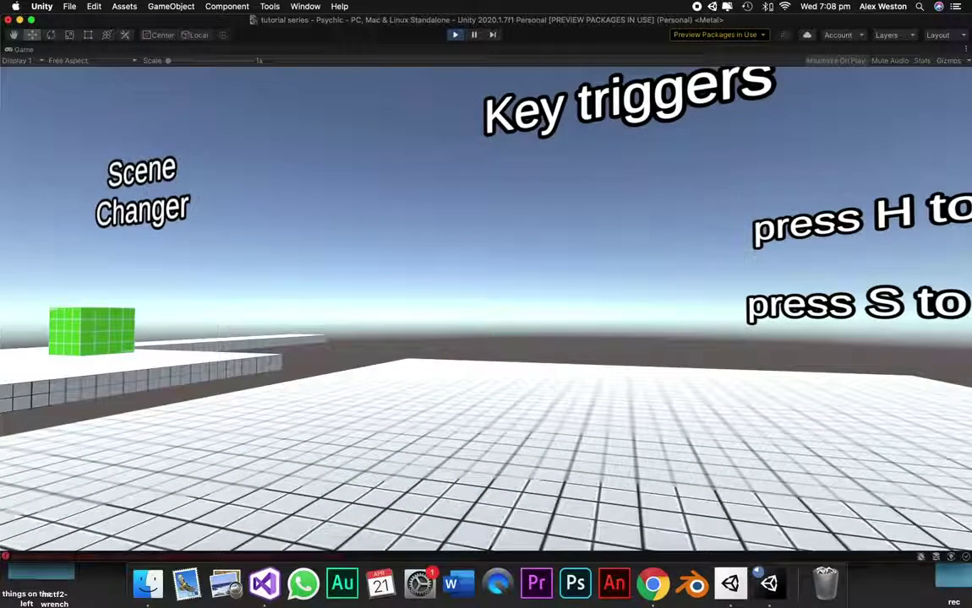
{"action": "key", "text": "s"}
{"action": "key", "text": "h"}
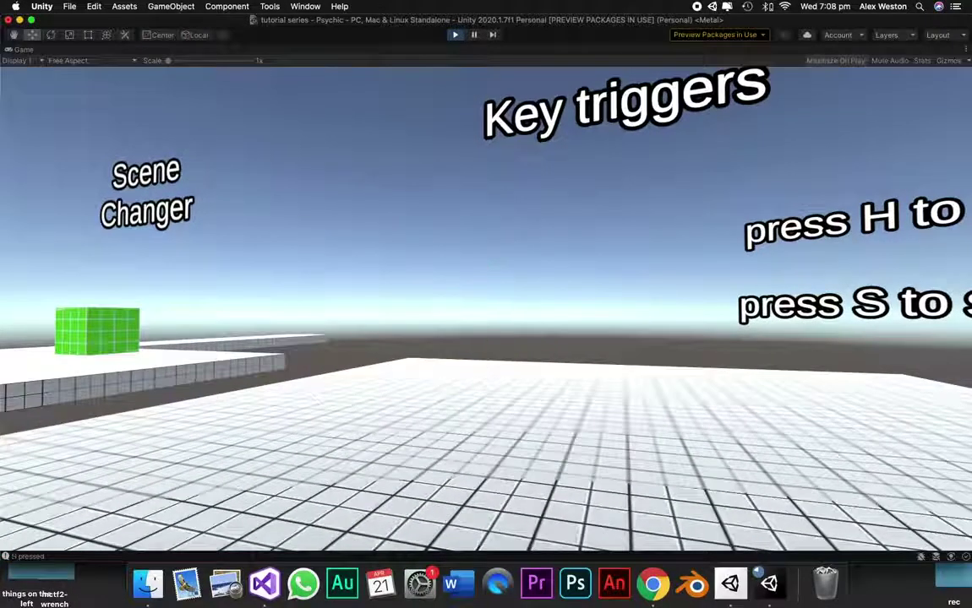
{"action": "key", "text": "s"}
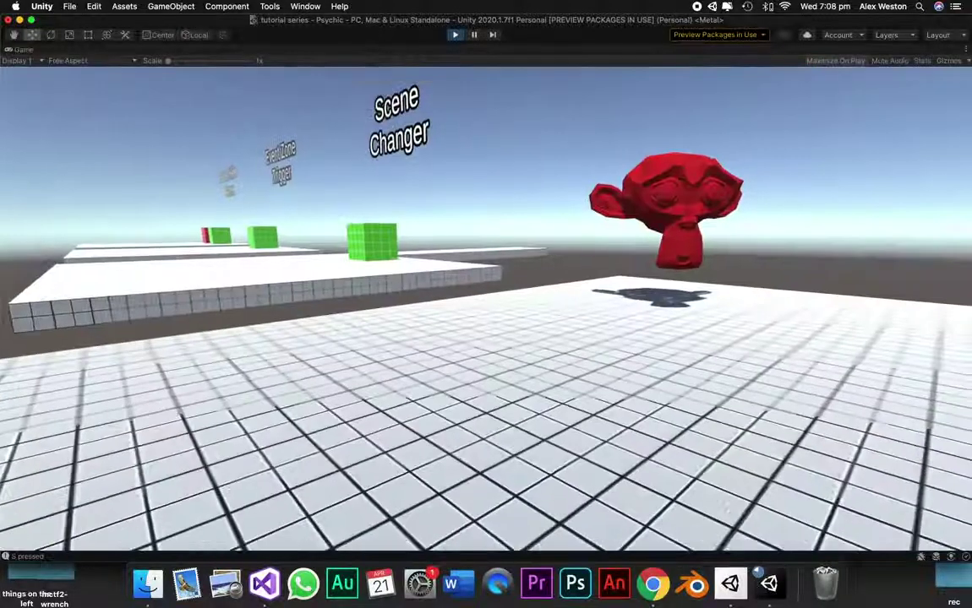
{"action": "key", "text": "h"}
{"action": "key", "text": "s"}
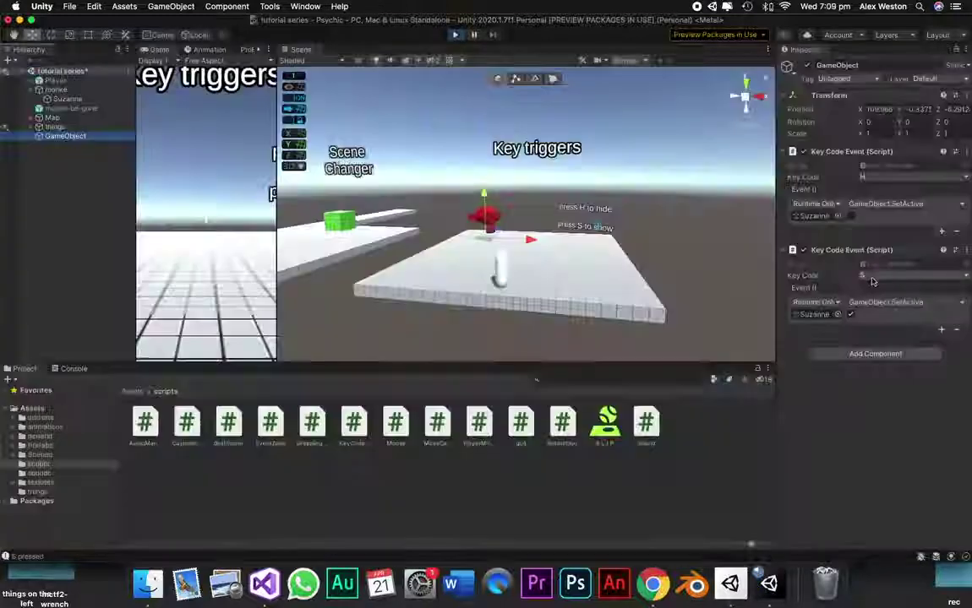
Set the Key Code of the event that shows Suzanne to A and that of the hiding event to B.
{"action": "left_click", "coordinate": [873, 275]}
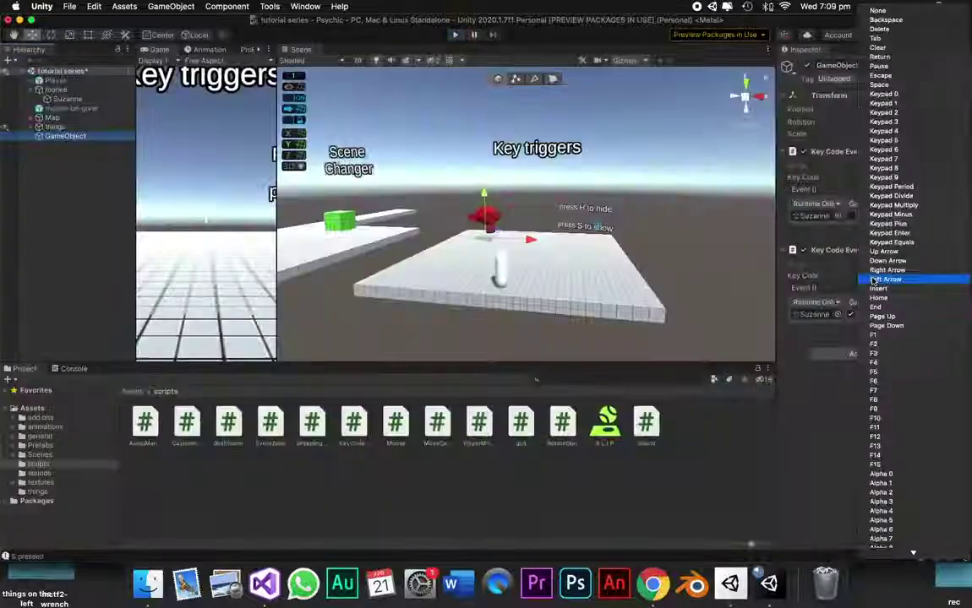
{"action": "scroll", "coordinate": [905, 272], "scroll_direction": "down", "scroll_amount": 15}
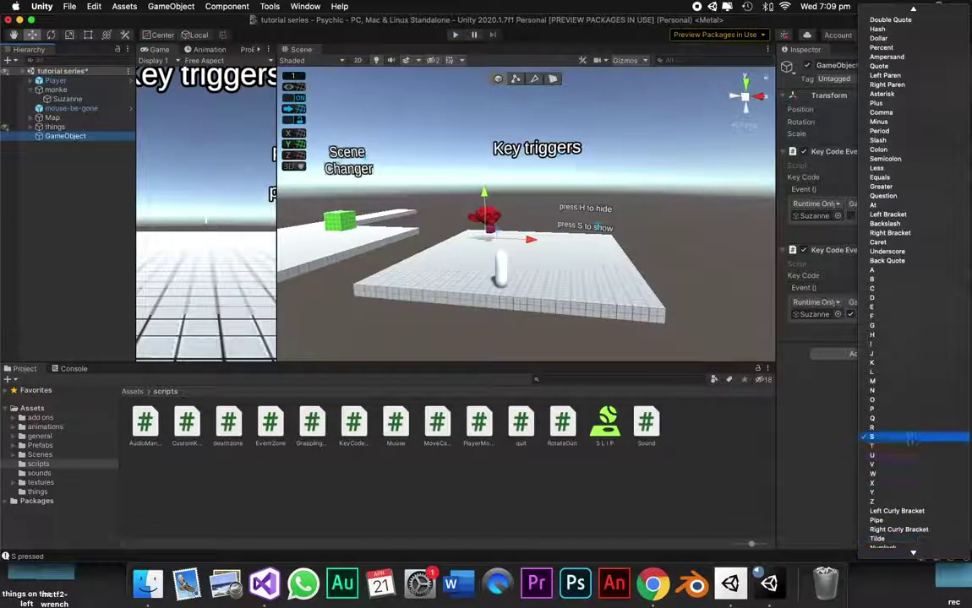
{"action": "left_click", "coordinate": [874, 270]}
{"action": "left_click", "coordinate": [883, 177]}
{"action": "scroll", "coordinate": [883, 406], "scroll_direction": "down", "scroll_amount": 10}
{"action": "left_click", "coordinate": [883, 405]}
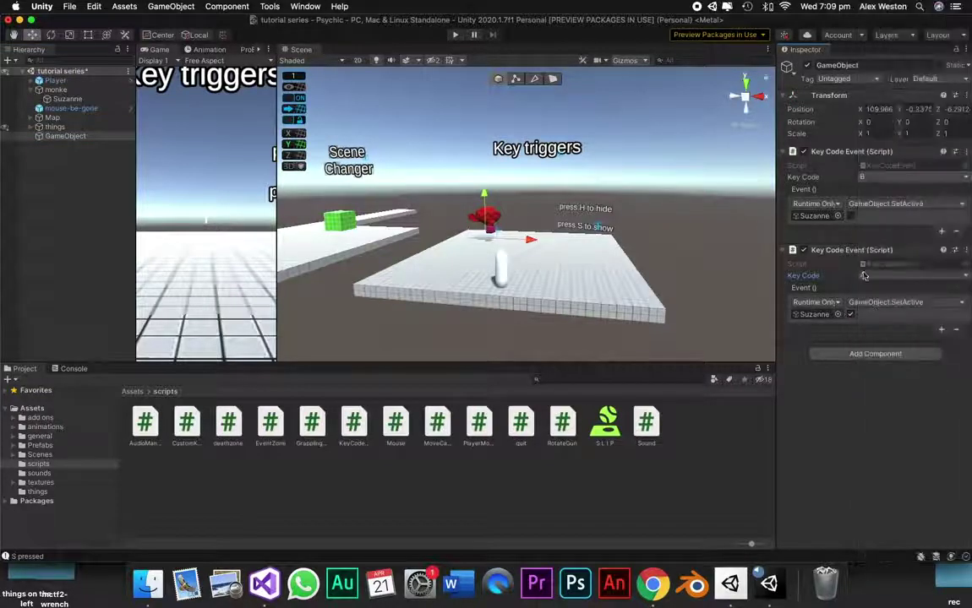
Swap the two Key Codes so the event hiding Suzanne uses A and the one showing it uses B.
{"action": "left_click", "coordinate": [877, 178]}
{"action": "scroll", "coordinate": [870, 524], "scroll_direction": "down", "scroll_amount": 10}
{"action": "left_click", "coordinate": [869, 493]}
{"action": "left_click", "coordinate": [867, 274]}
{"action": "scroll", "coordinate": [872, 444], "scroll_direction": "down", "scroll_amount": 5}
{"action": "left_click", "coordinate": [871, 461]}
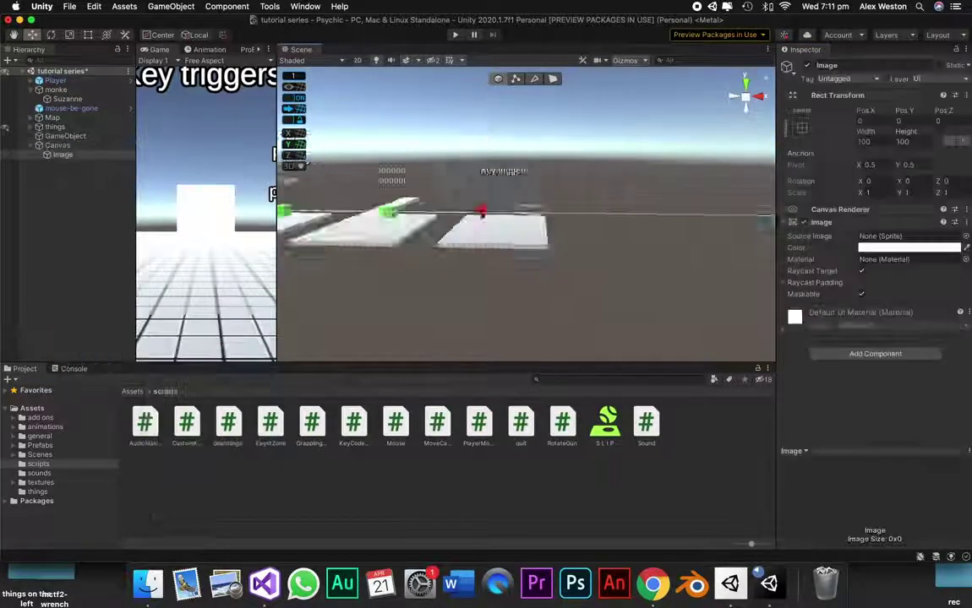
Stretch the Image across the whole canvas and give it a dark translucent color.
{"action": "left_click", "coordinate": [800, 129]}
{"action": "left_click", "coordinate": [866, 246]}
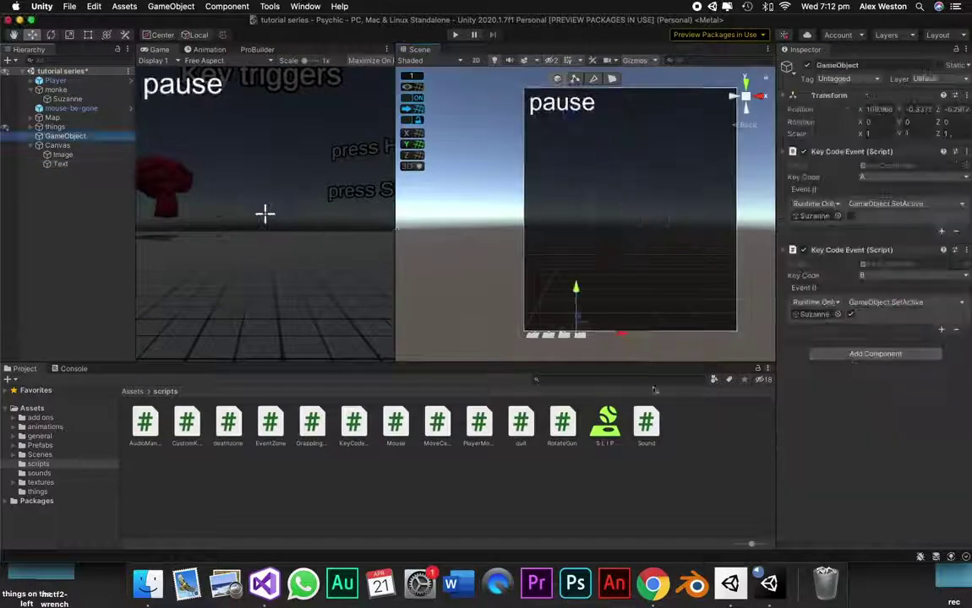
Attach another KeyCodeEvent script to GameObject below the two Suzanne events and set its Key Code to Tab.
{"action": "left_click_drag", "start_coordinate": [655, 390], "coordinate": [878, 384]}
{"action": "left_click", "coordinate": [896, 375]}
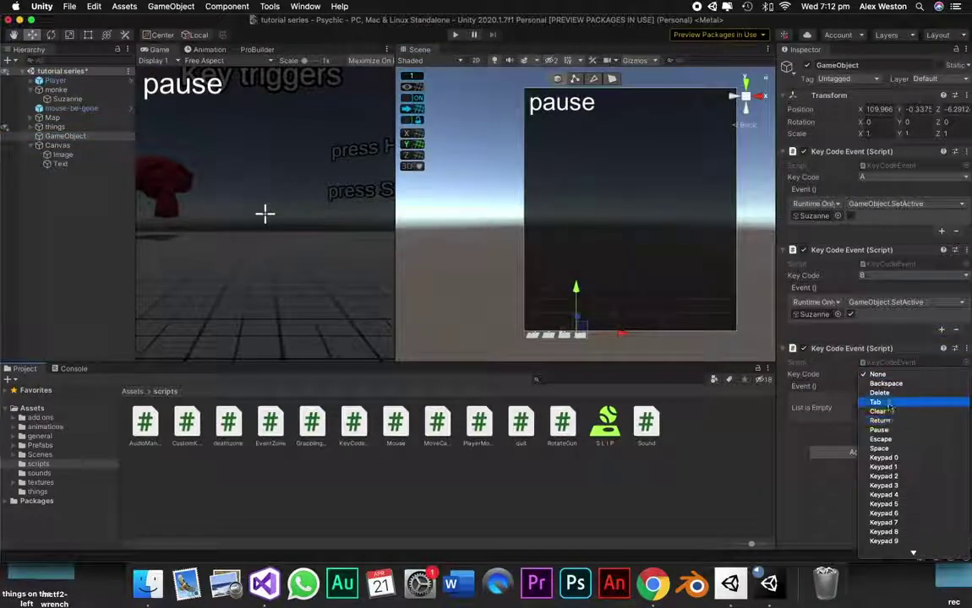
{"action": "left_click", "coordinate": [890, 404]}
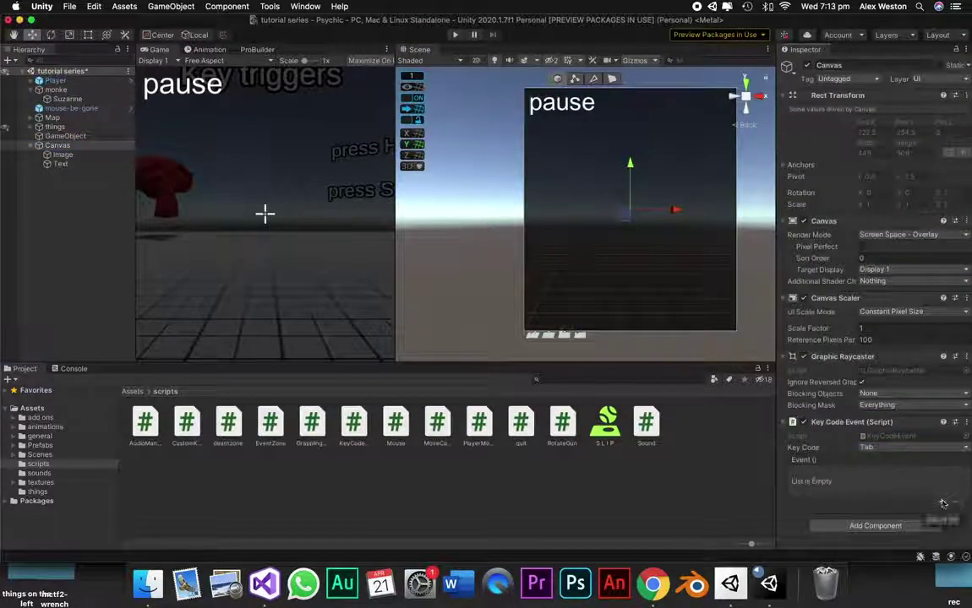
Add an entry to the Canvas's Tab event that deactivates the Canvas through GameObject.SetActive.
{"action": "left_click", "coordinate": [941, 503]}
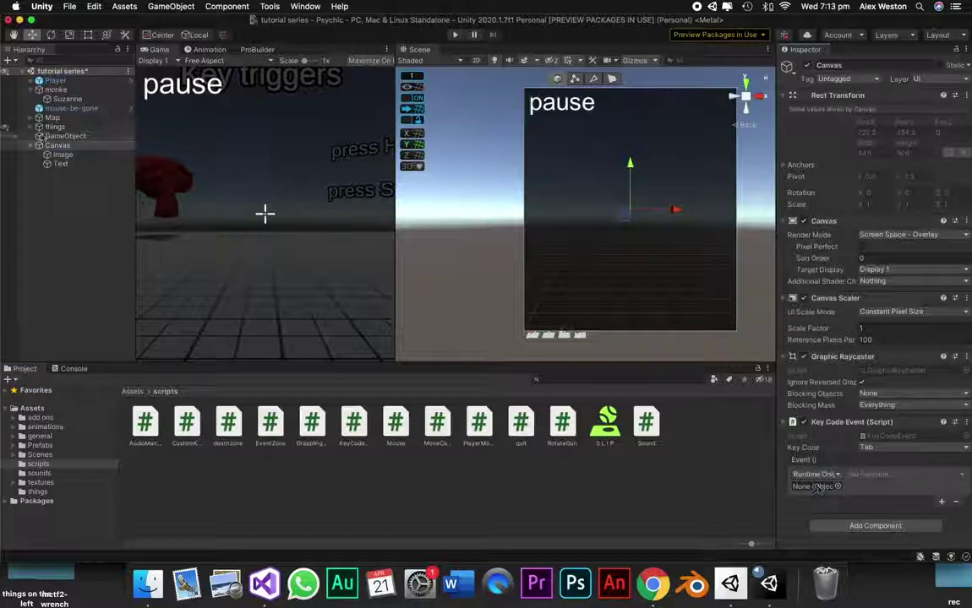
{"action": "left_click", "coordinate": [910, 474]}
{"action": "left_click", "coordinate": [709, 495]}
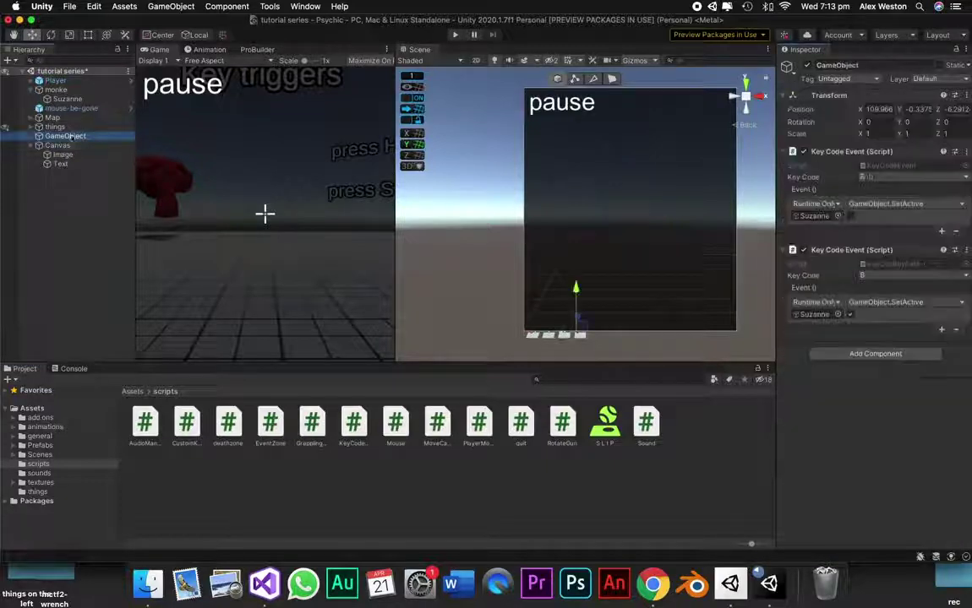
Attach a third KeyCodeEvent with Key Code Tab to GameObject and make its event activate the Canvas through GameObject.SetActive.
{"action": "left_click", "coordinate": [874, 353]}
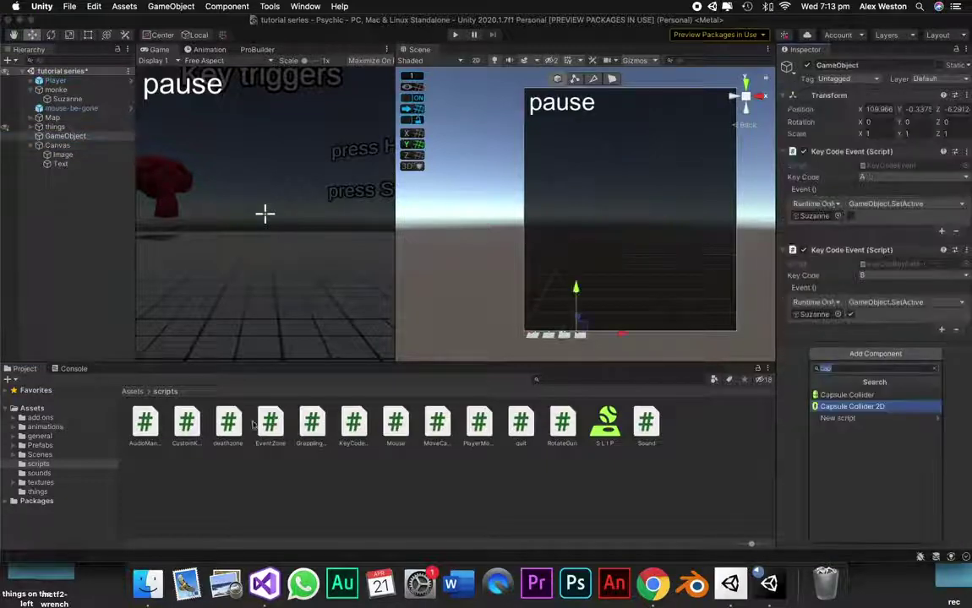
{"action": "left_click", "coordinate": [853, 394]}
{"action": "left_click", "coordinate": [892, 374]}
{"action": "left_click", "coordinate": [897, 404]}
{"action": "left_click_drag", "start_coordinate": [58, 148], "coordinate": [813, 412]}
{"action": "left_click", "coordinate": [904, 400]}
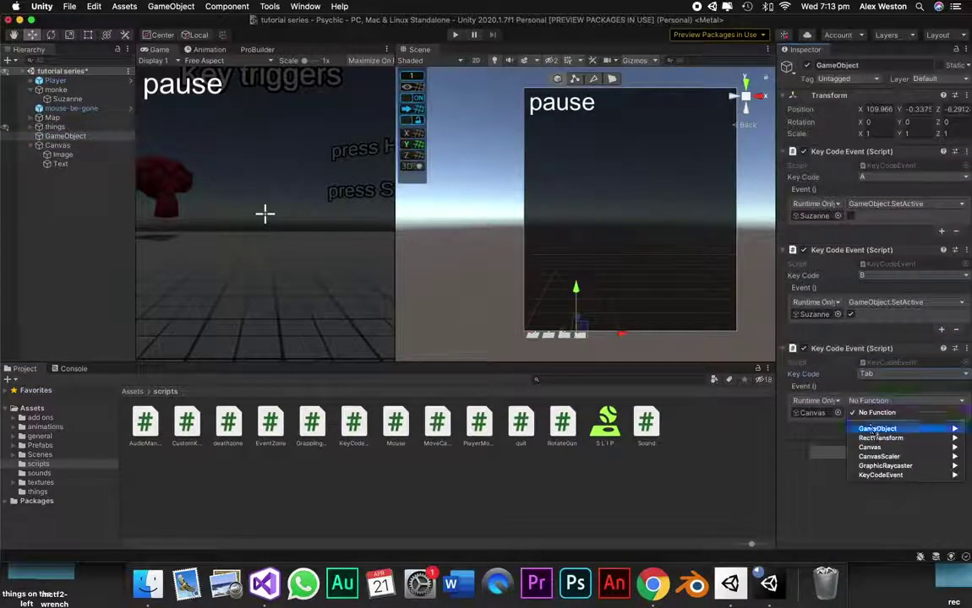
{"action": "mouse_move", "coordinate": [887, 428]}
{"action": "left_click", "coordinate": [773, 500]}
Add a second, empty entry to the Canvas's Tab event.
{"action": "left_click", "coordinate": [57, 146]}
{"action": "left_click", "coordinate": [933, 502]}
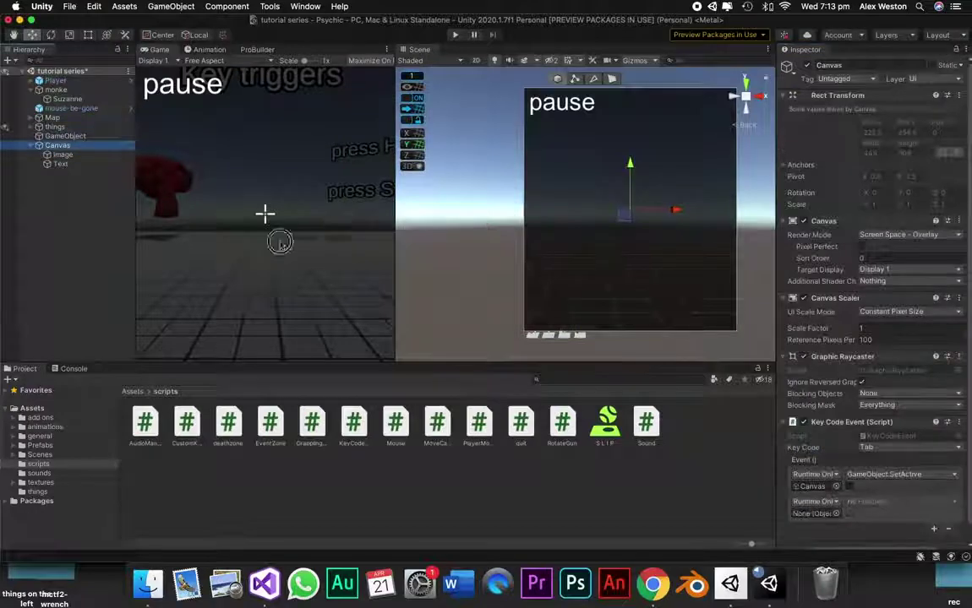
{"action": "left_click", "coordinate": [65, 136]}
{"action": "left_click", "coordinate": [57, 145]}
Add a second entry to GameObject's Tab event that deactivates GameObject itself through GameObject.SetActive.
{"action": "left_click", "coordinate": [65, 136]}
{"action": "left_click", "coordinate": [941, 428]}
{"action": "left_click_drag", "start_coordinate": [465, 253], "coordinate": [813, 440]}
{"action": "left_click", "coordinate": [903, 427]}
{"action": "mouse_move", "coordinate": [878, 456]}
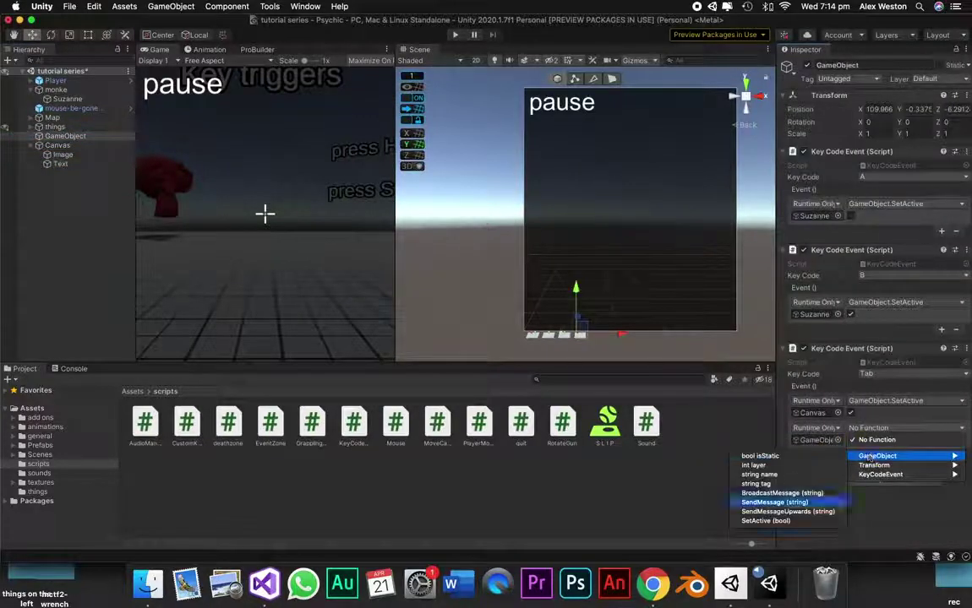
{"action": "left_click", "coordinate": [769, 521]}
Assign GameObject to the second entry of the Canvas's Tab event and have GameObject.SetActive turn it on.
{"action": "left_click", "coordinate": [58, 145]}
{"action": "left_click_drag", "start_coordinate": [65, 136], "coordinate": [818, 497]}
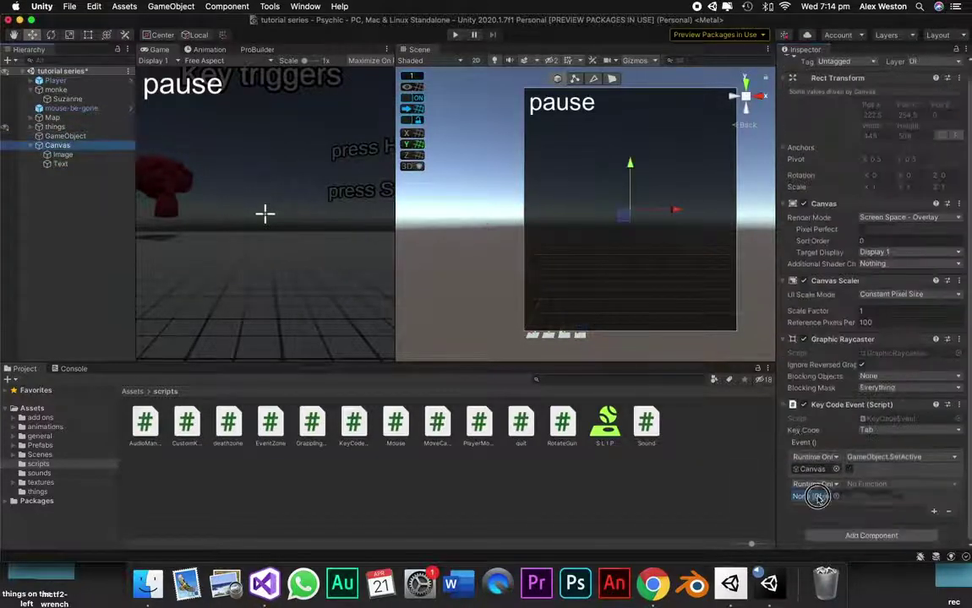
{"action": "left_click", "coordinate": [904, 484]}
{"action": "mouse_move", "coordinate": [878, 513]}
{"action": "left_click", "coordinate": [768, 541]}
{"action": "left_click", "coordinate": [850, 495]}
Play the scene and test toggling the pause screen repeatedly with the Tab key.
{"action": "left_click", "coordinate": [65, 137]}
{"action": "key", "text": "super+p"}
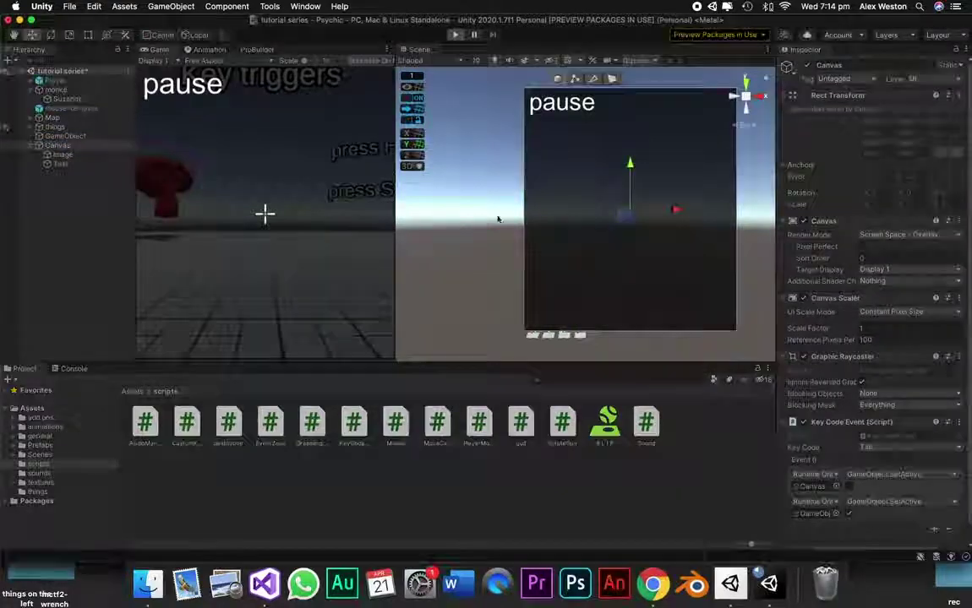
{"action": "key", "text": "Tab"}
{"action": "key", "text": "Tab"}
{"action": "key", "text": "Tab"}
{"action": "key", "text": "Tab"}
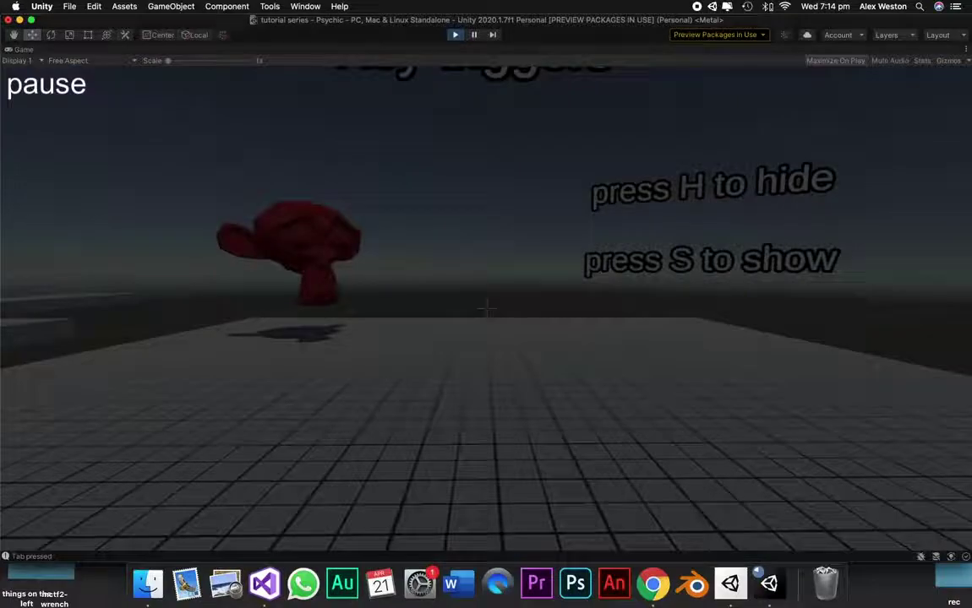
{"action": "key", "text": "Tab"}
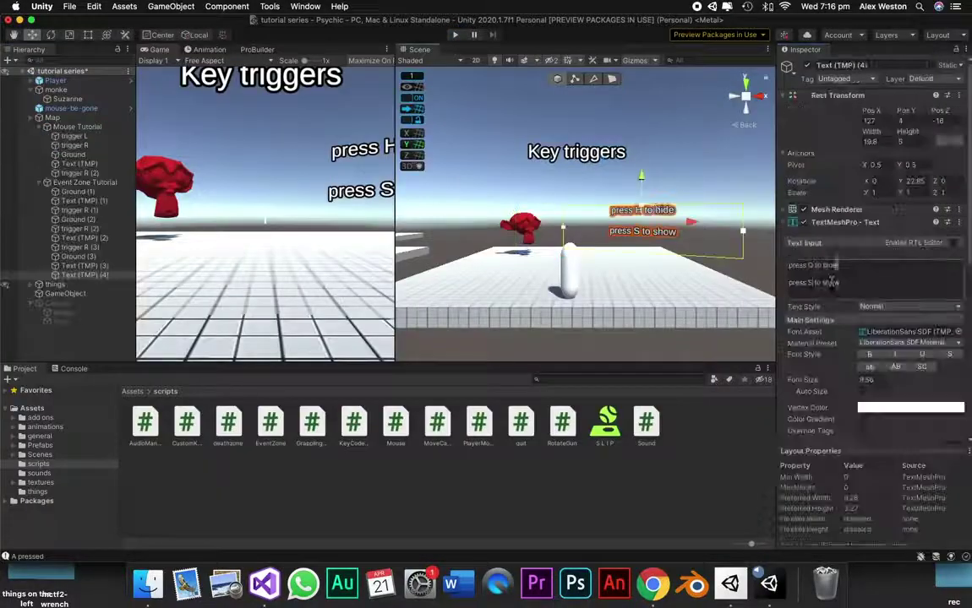
Change the sign's second line to "press E to show" and play the scene.
{"action": "left_click", "coordinate": [817, 282]}
{"action": "key", "text": "BackSpace"}
{"action": "type", "text": "E"}
{"action": "left_click", "coordinate": [456, 34]}
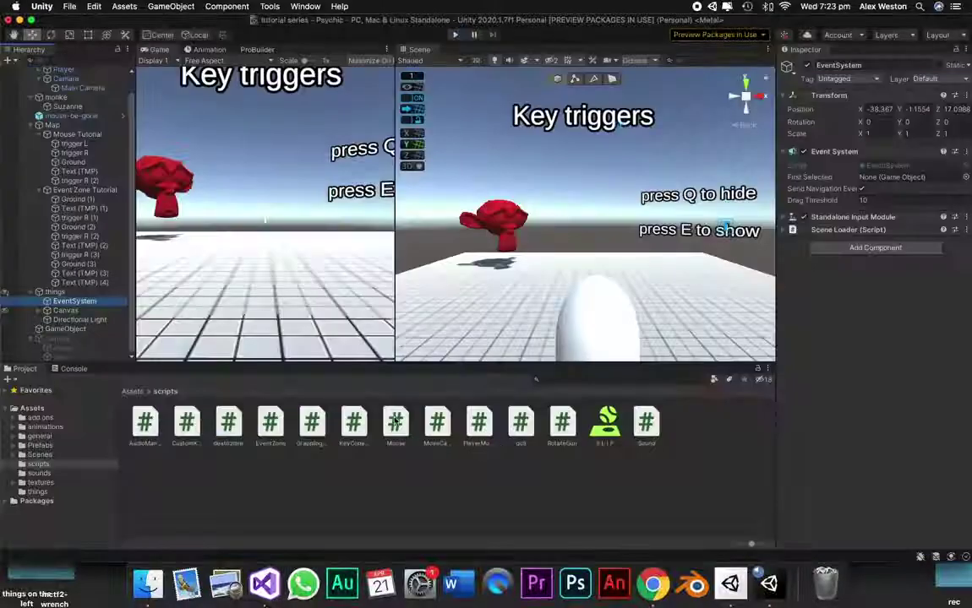
Attach the Mouse script to EventSystem and add an EventSystem entry calling a Mouse function to GameObject's Tab event.
{"action": "left_click_drag", "start_coordinate": [395, 420], "coordinate": [823, 265]}
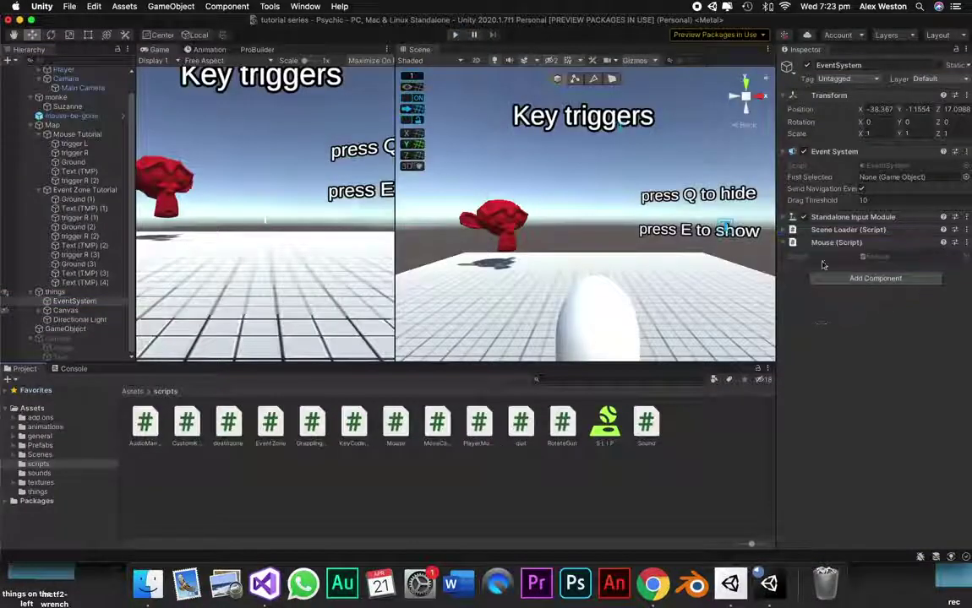
{"action": "left_click", "coordinate": [64, 329]}
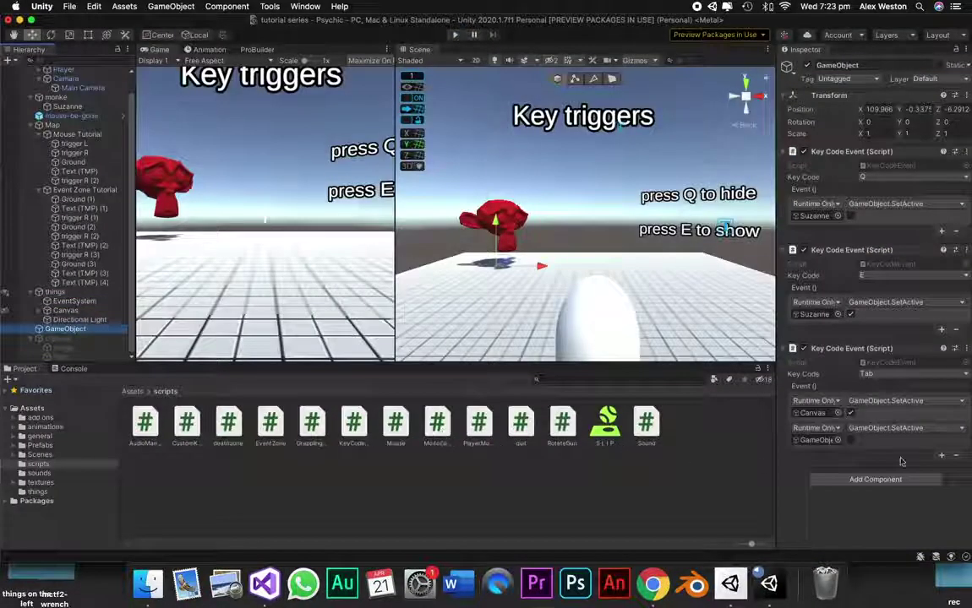
{"action": "left_click", "coordinate": [940, 456]}
{"action": "left_click_drag", "start_coordinate": [83, 301], "coordinate": [817, 471]}
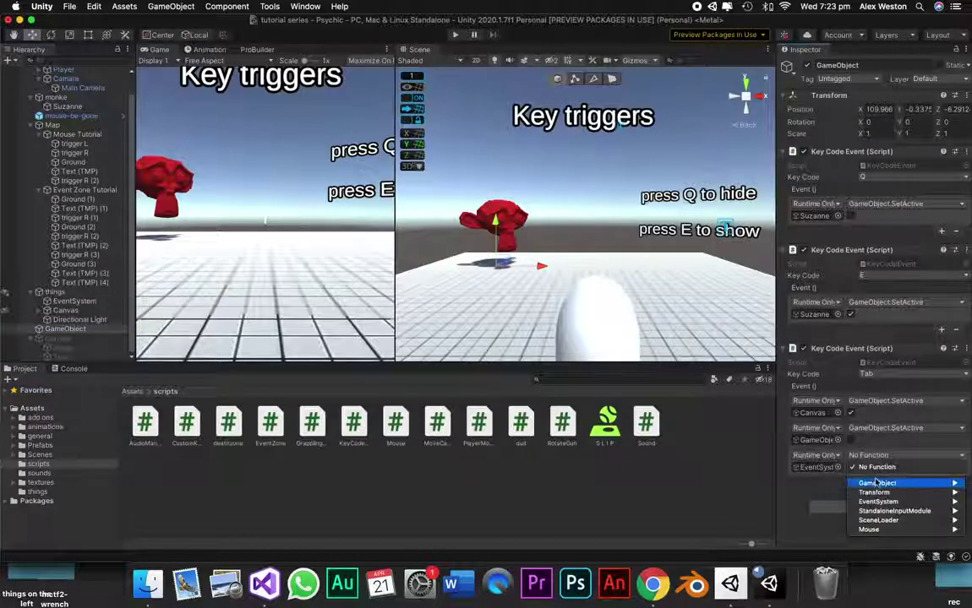
{"action": "mouse_move", "coordinate": [886, 532]}
{"action": "left_click", "coordinate": [783, 535]}
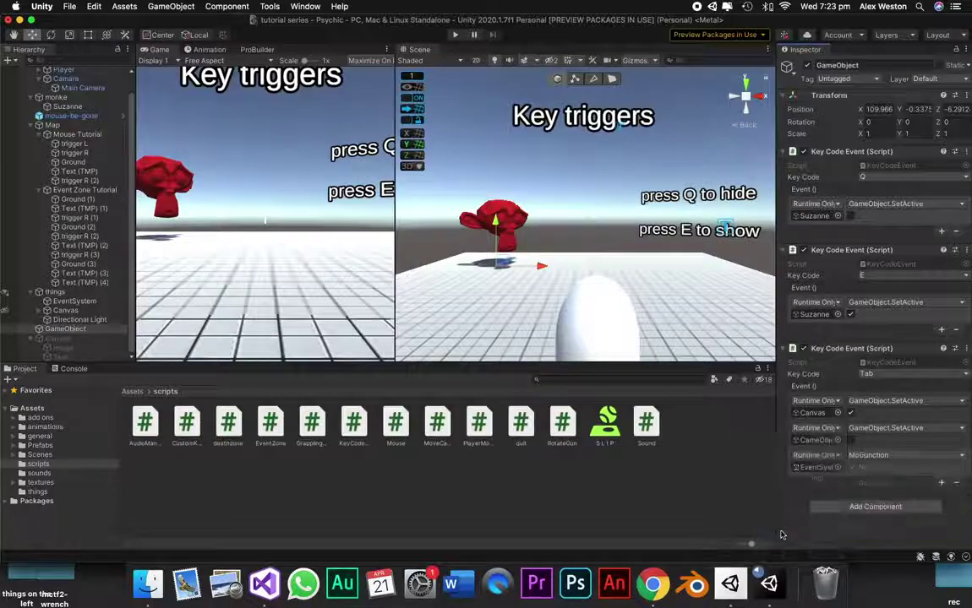
Play the scene again and test the Tab pause event with the added Mouse call.
{"action": "key", "text": "super+p"}
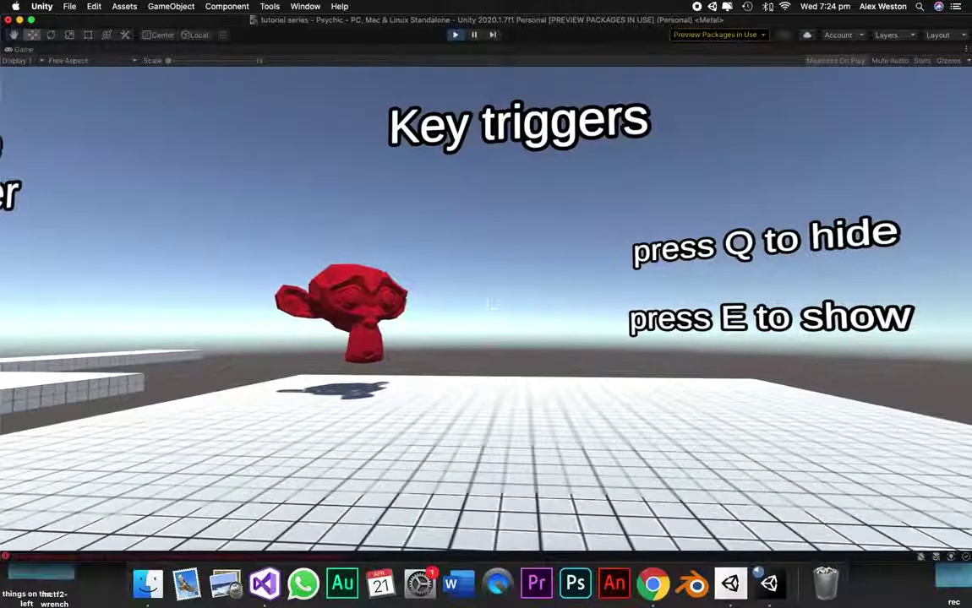
{"action": "key", "text": "Tab"}
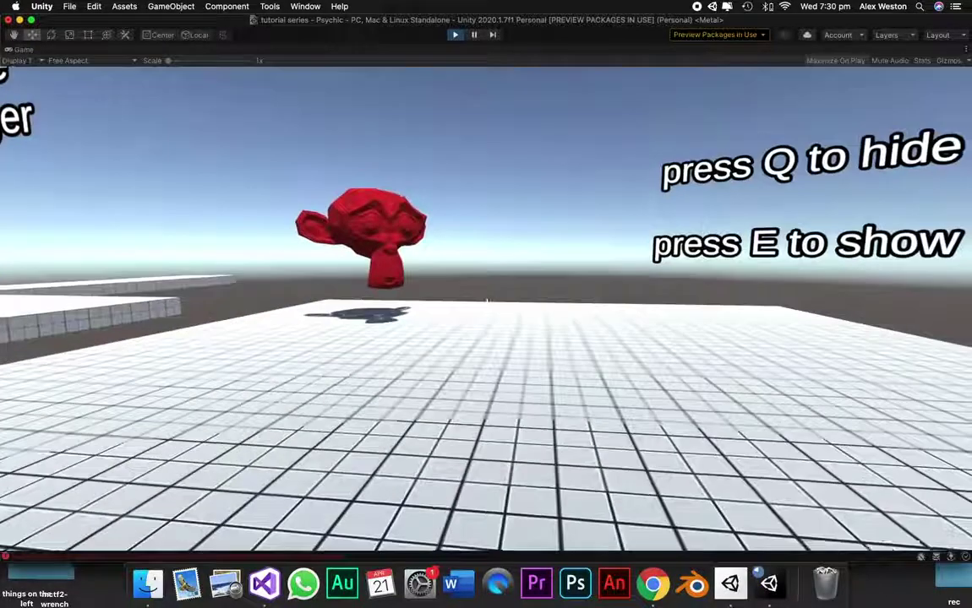
Toggle the pause screen on and off repeatedly while moving around the running scene to check the Tab event from different spots.
{"action": "key", "text": "Tab"}
{"action": "key", "text": "Tab"}
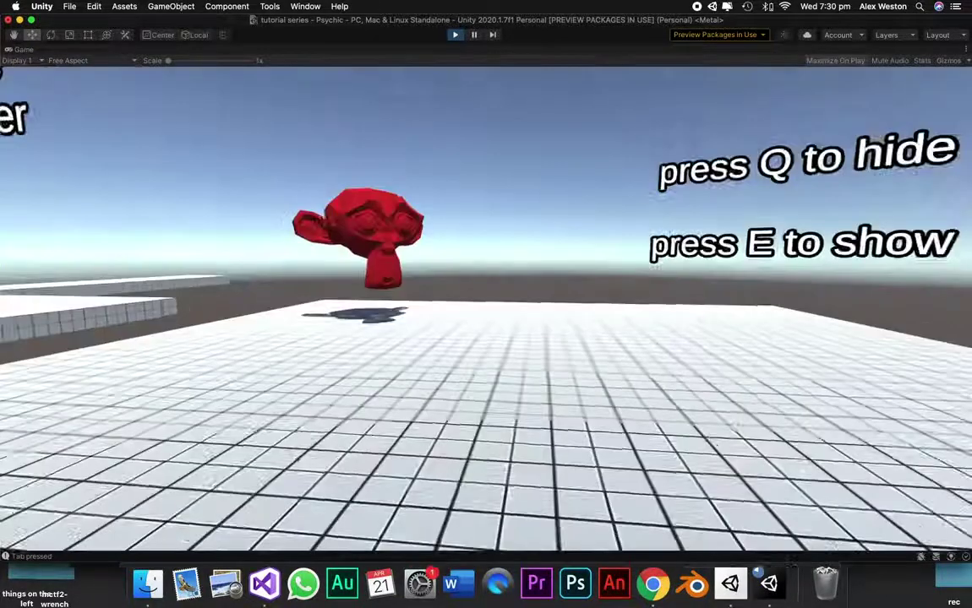
{"action": "key", "text": "Tab"}
{"action": "key", "text": "Tab"}
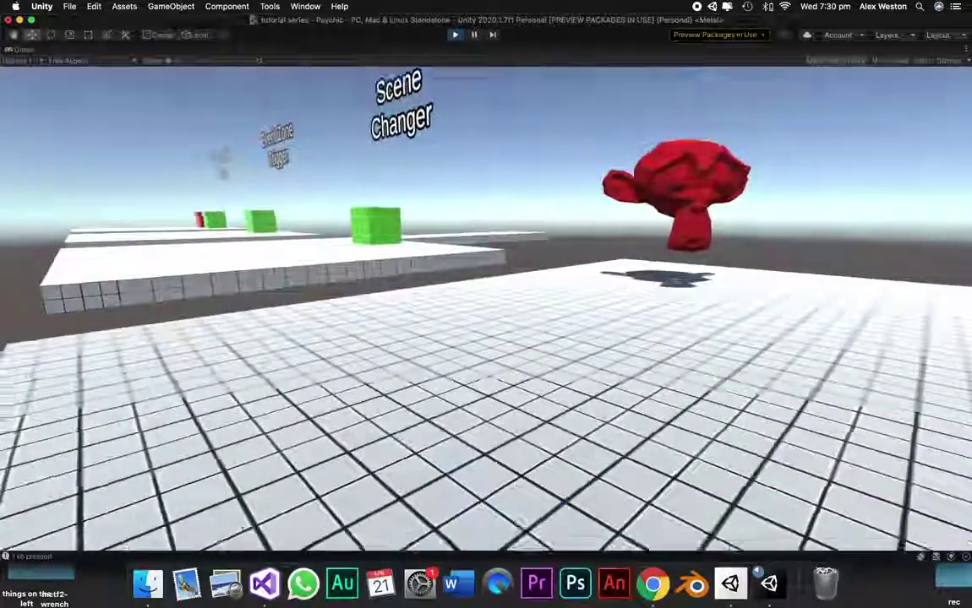
{"action": "key", "text": "Tab"}
{"action": "key", "text": "Tab"}
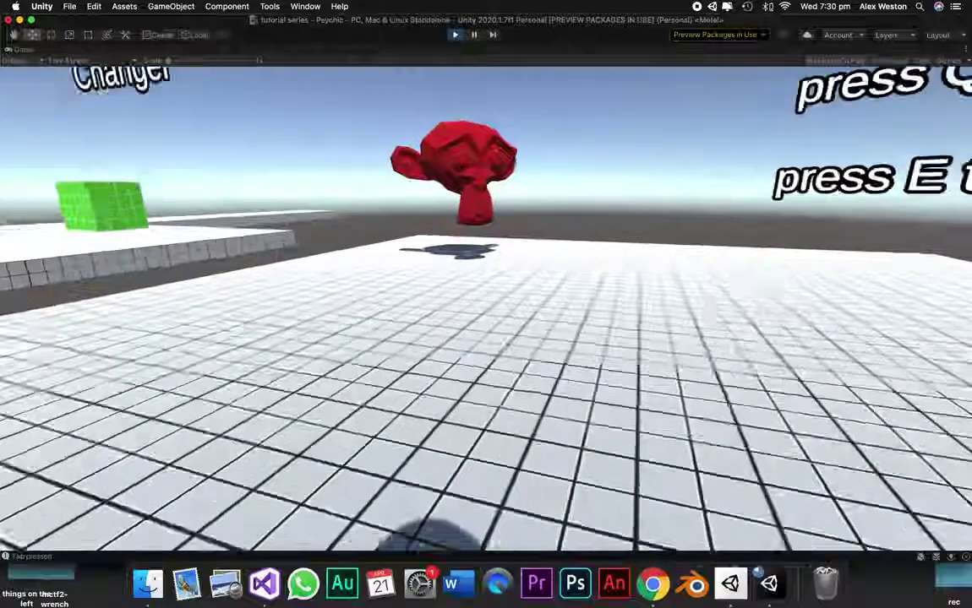
{"action": "key", "text": "Tab"}
{"action": "key", "text": "Tab"}
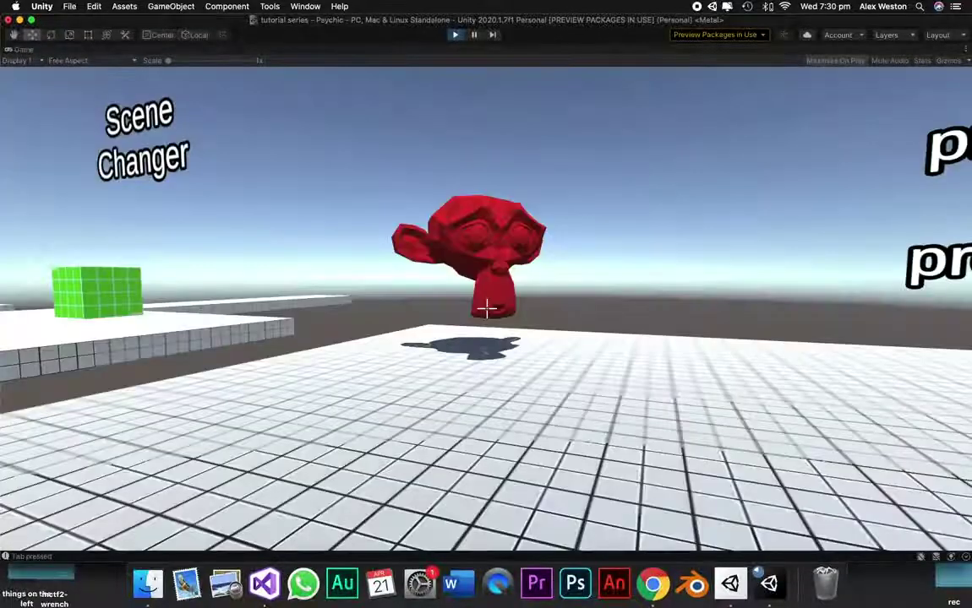
{"action": "key", "text": "Tab"}
{"action": "key", "text": "Tab"}
{"action": "key", "text": "Tab"}
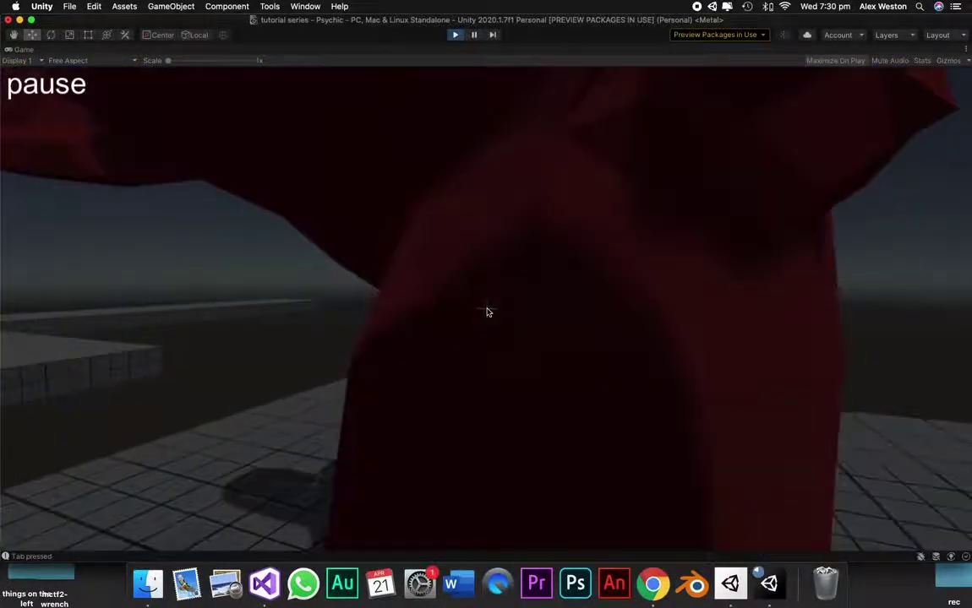
{"action": "key", "text": "Tab"}
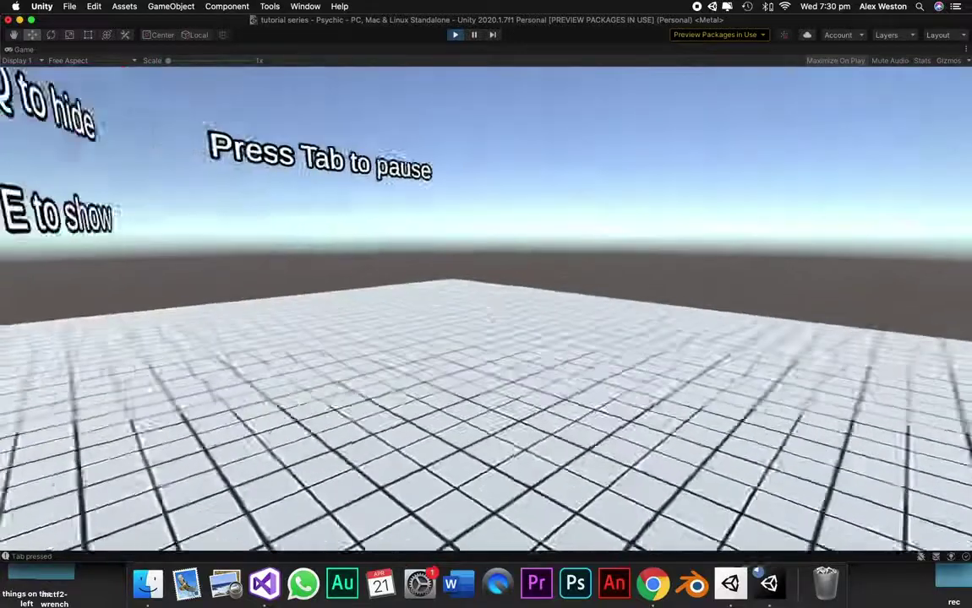
{"action": "key", "text": "Tab"}
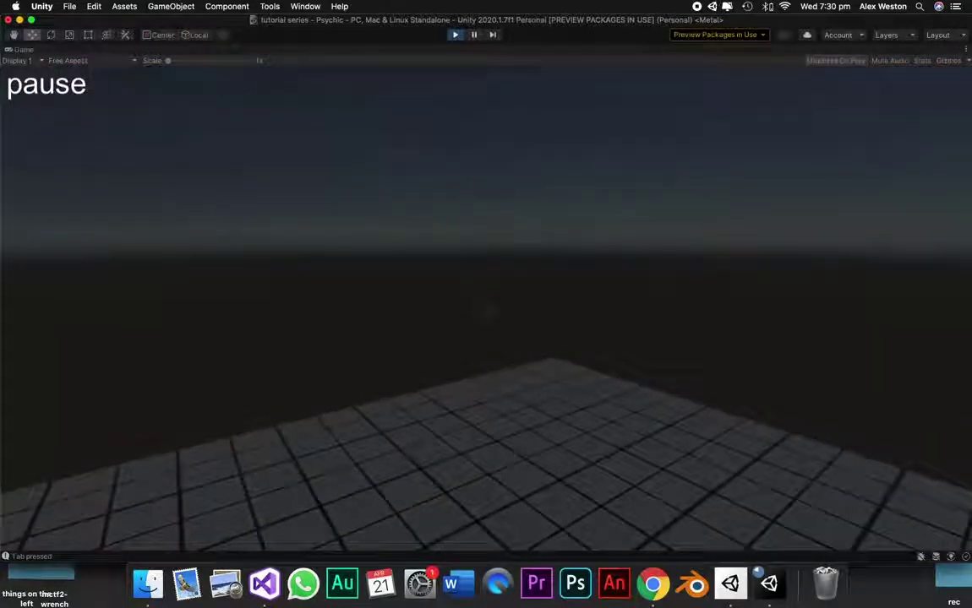